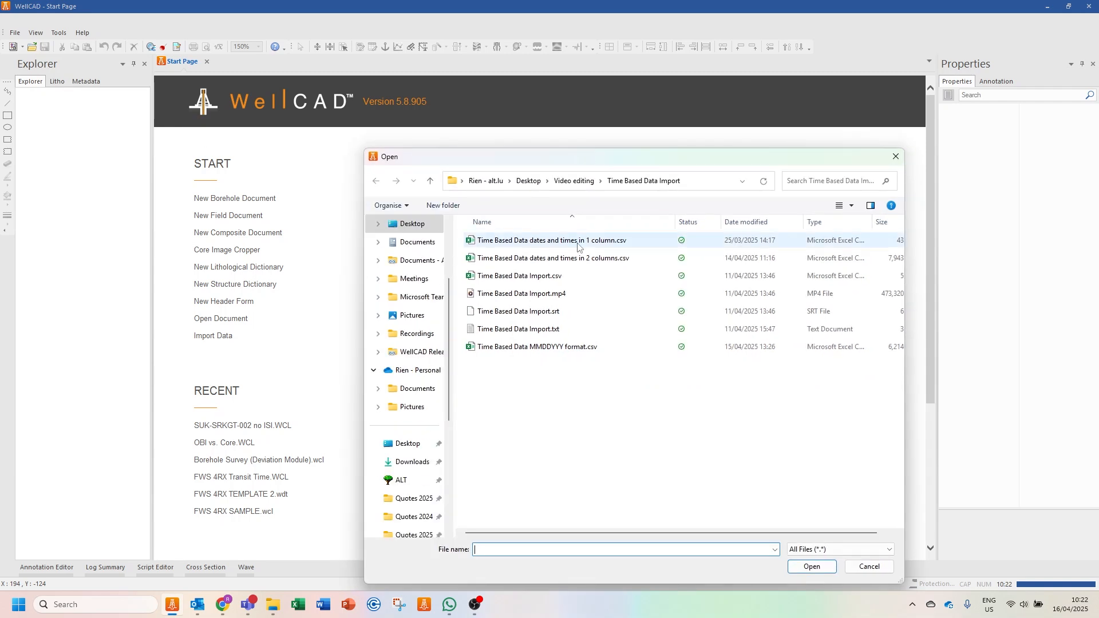
- Open "Time Based Data dates and times in 1 column.csv" for import and set the import unit to seconds
click(605, 243)
click(811, 565)
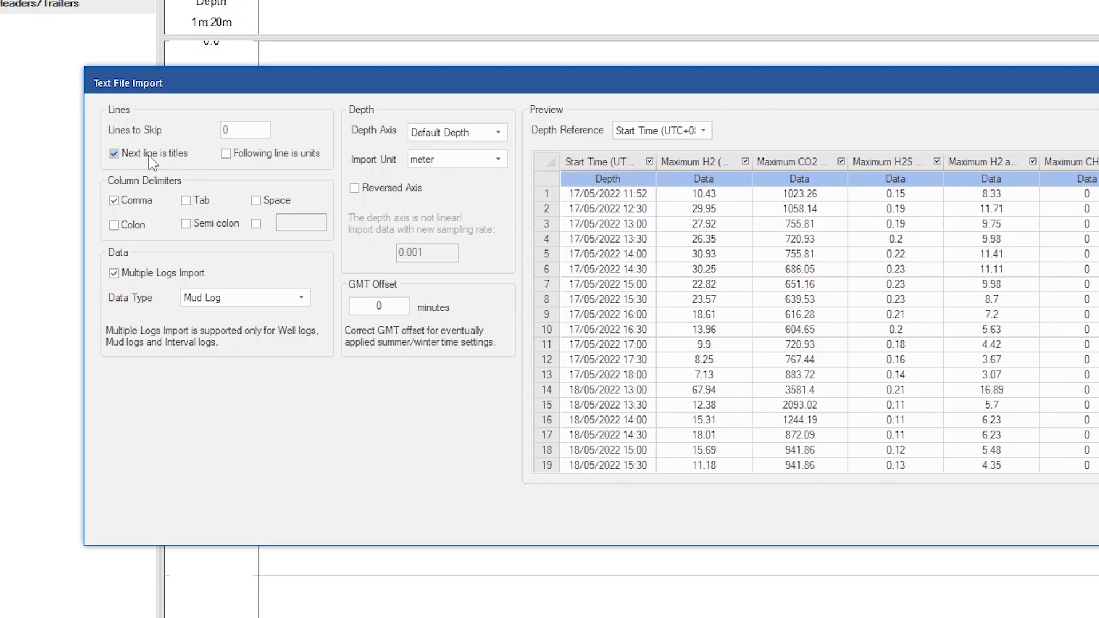
click(289, 158)
click(434, 163)
click(459, 199)
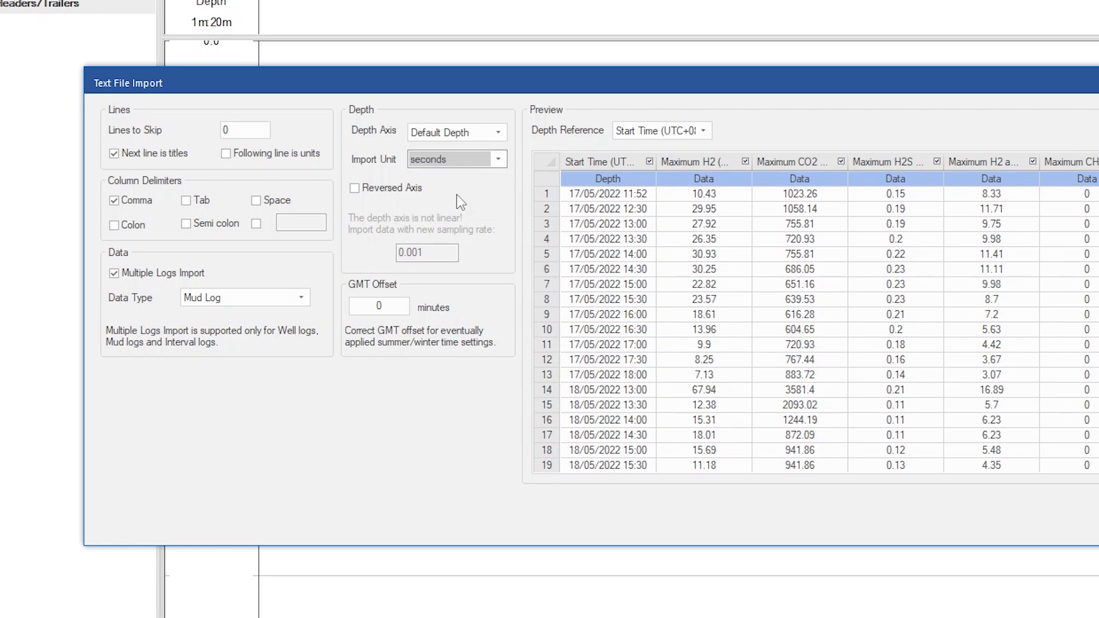
- Assign the DD/MM/YYYY hh:mm format to the Start Time column and import the text file
click(624, 174)
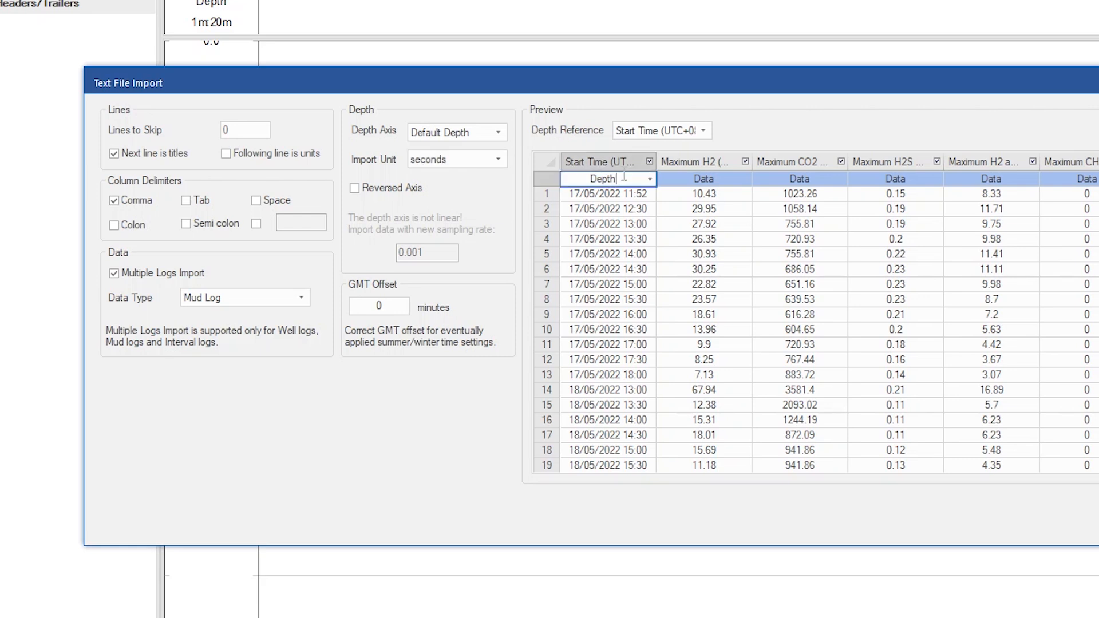
click(650, 180)
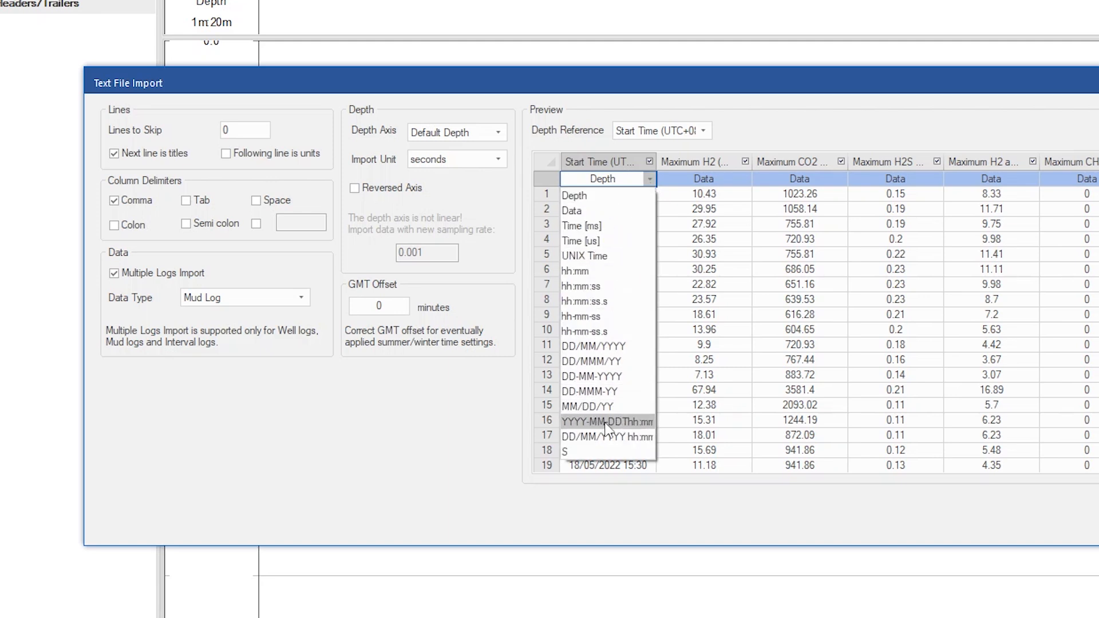
click(616, 435)
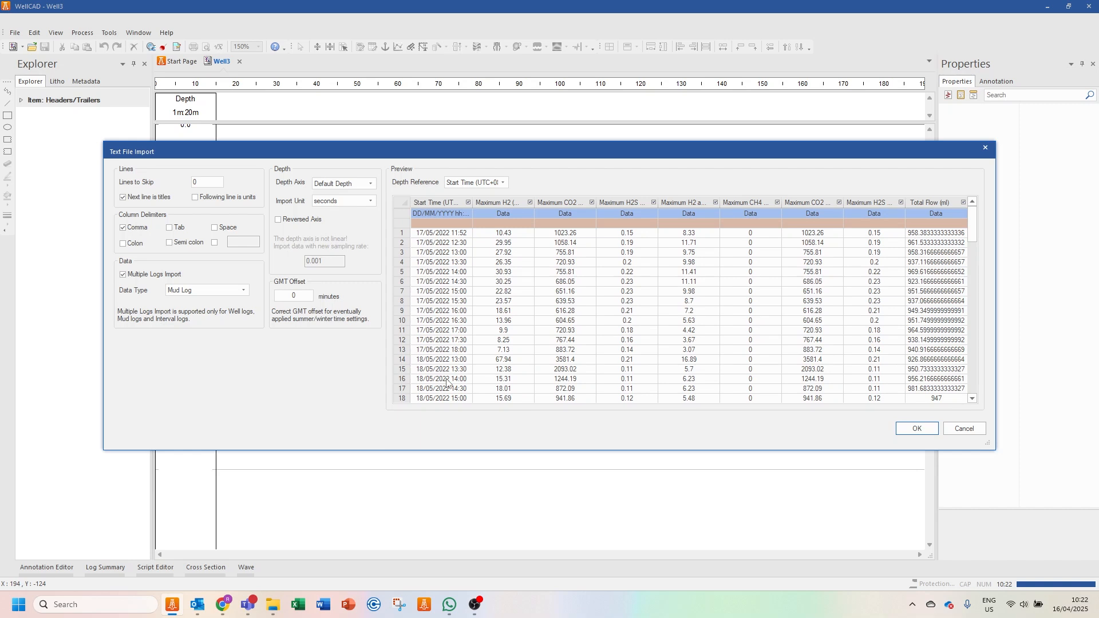
click(918, 429)
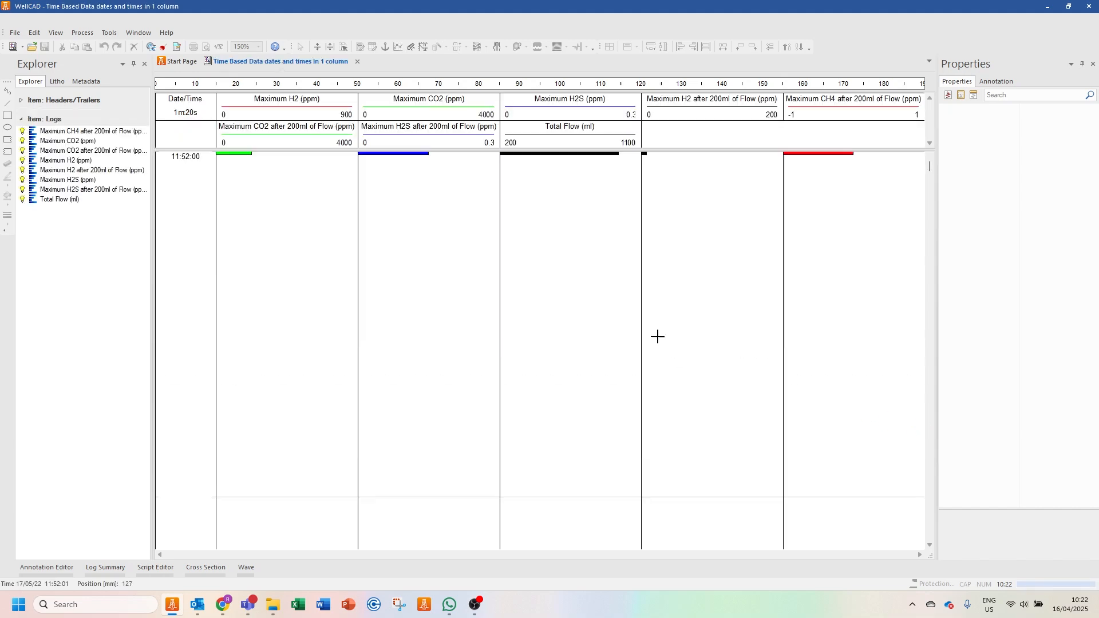
- Check the time stamps and values of the Maximum H2 (ppm) log in its data table, and close the table
right_click(275, 108)
click(314, 158)
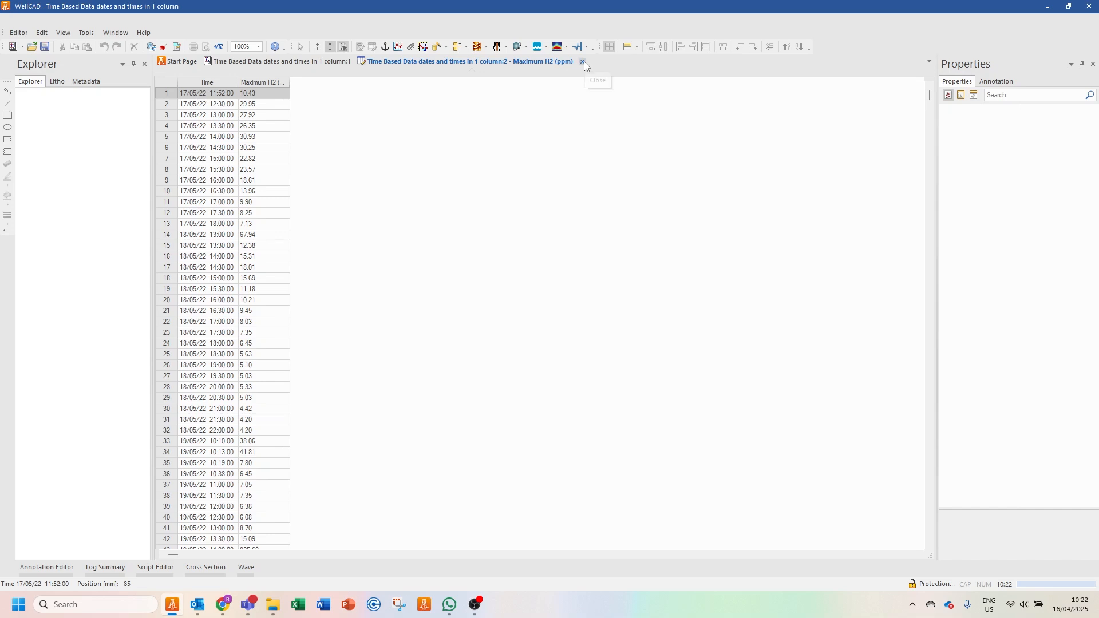
click(582, 62)
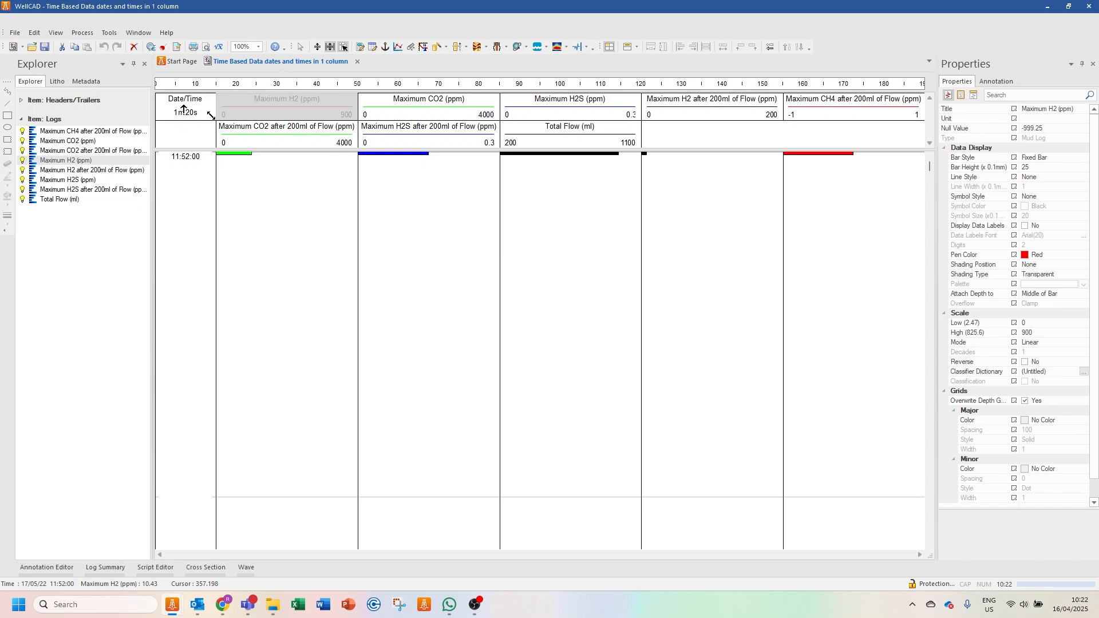
- Set the Date/Time axis data scale unit to days and its scale to 1:10
click(184, 109)
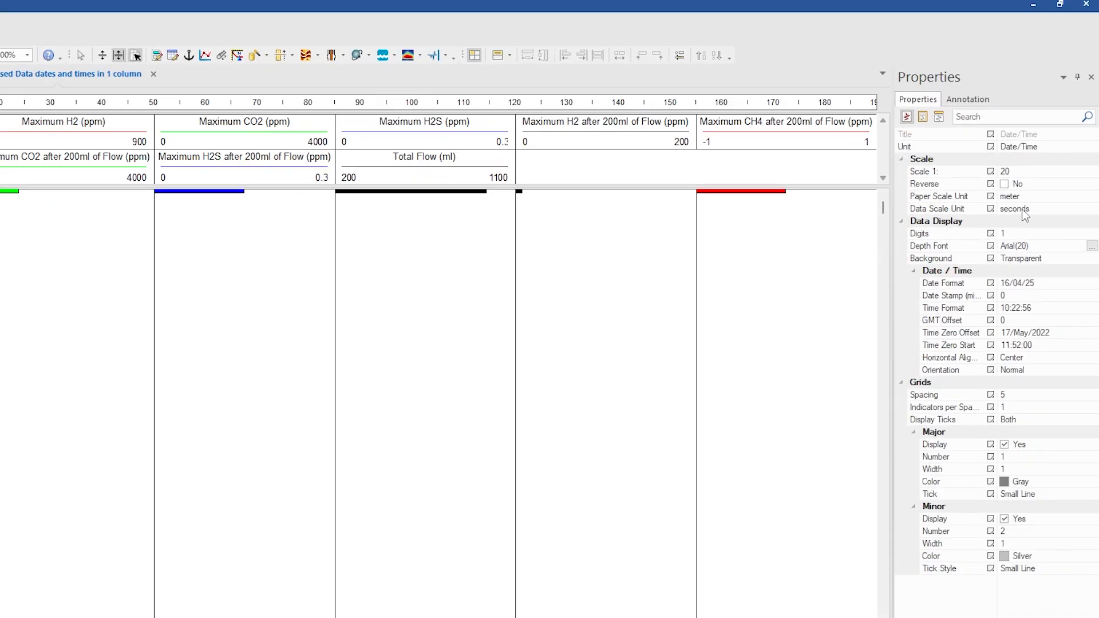
click(1036, 167)
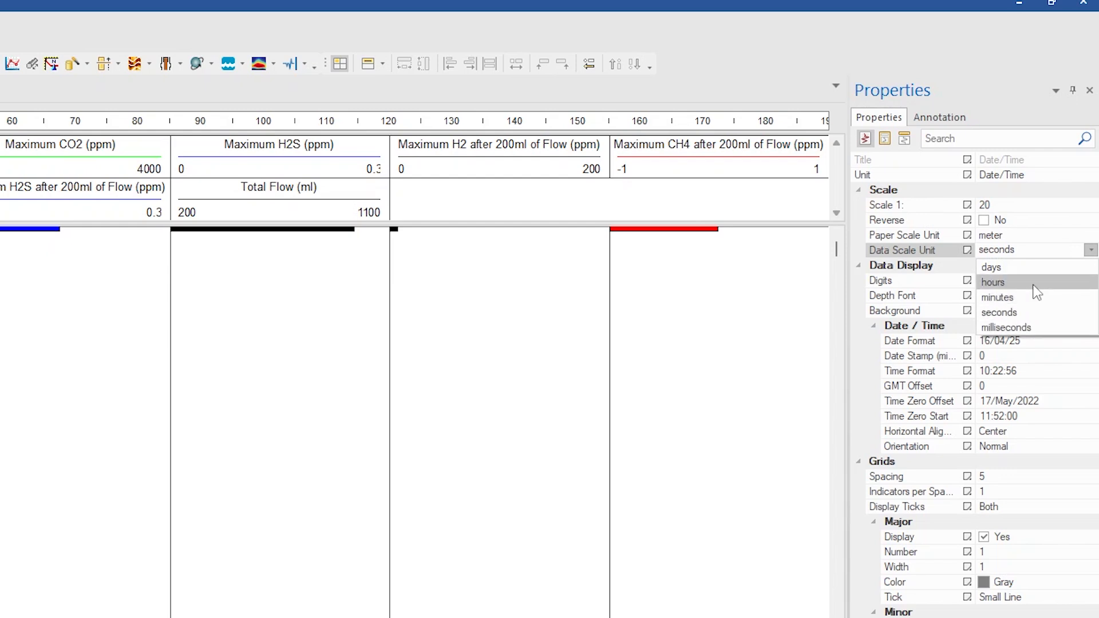
click(1036, 266)
click(1039, 208)
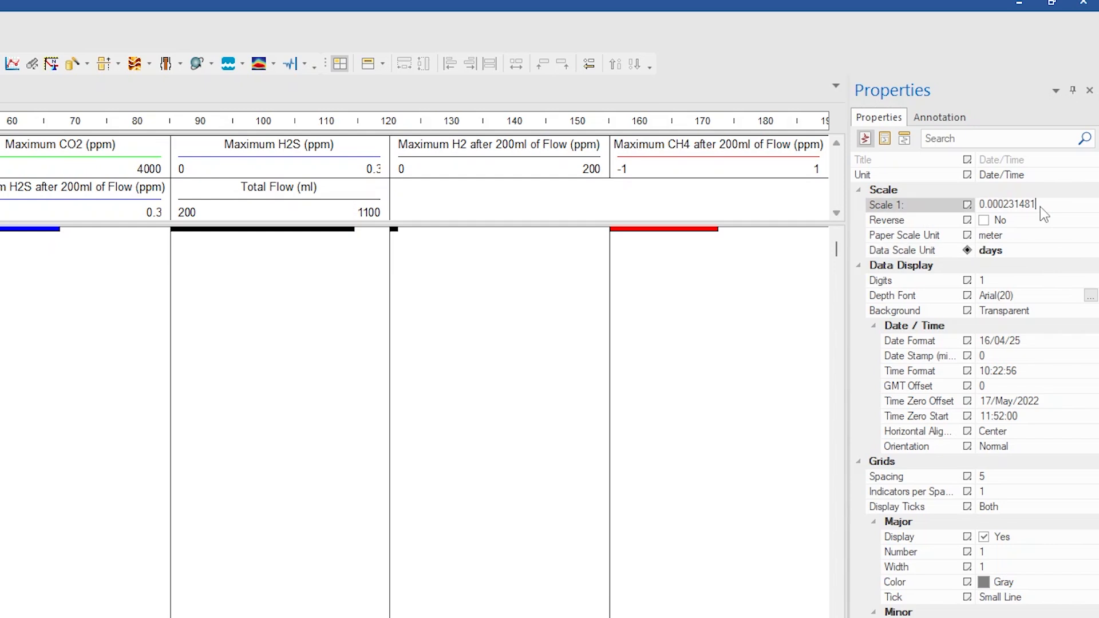
click(1038, 204)
text(10)
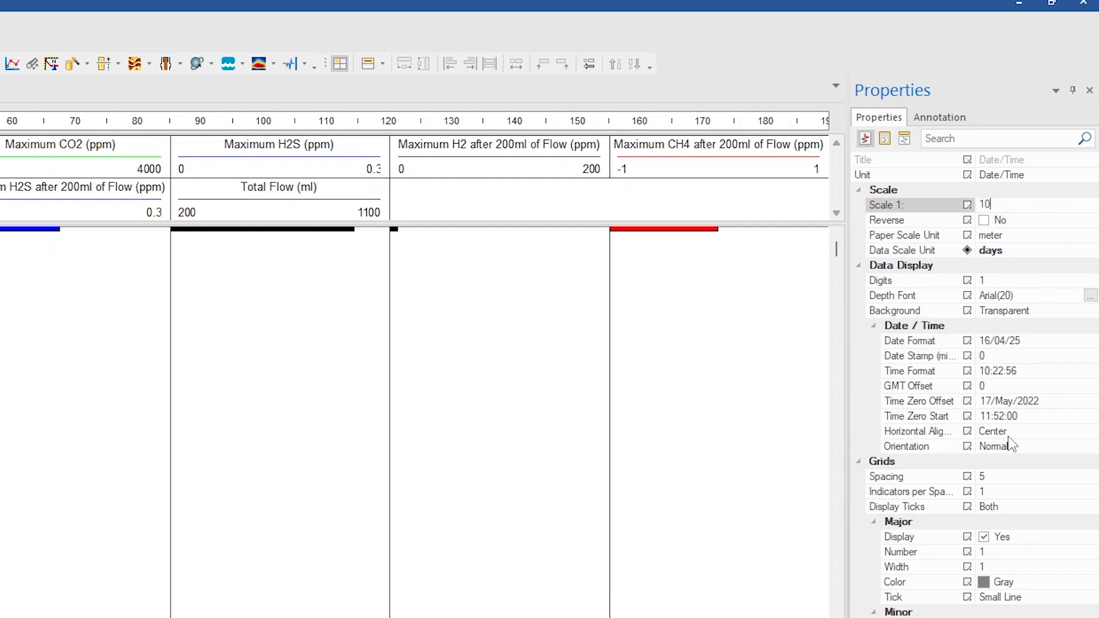
click(1010, 447)
- Set the grid spacing of the Date/Time axis to 86400
click(925, 470)
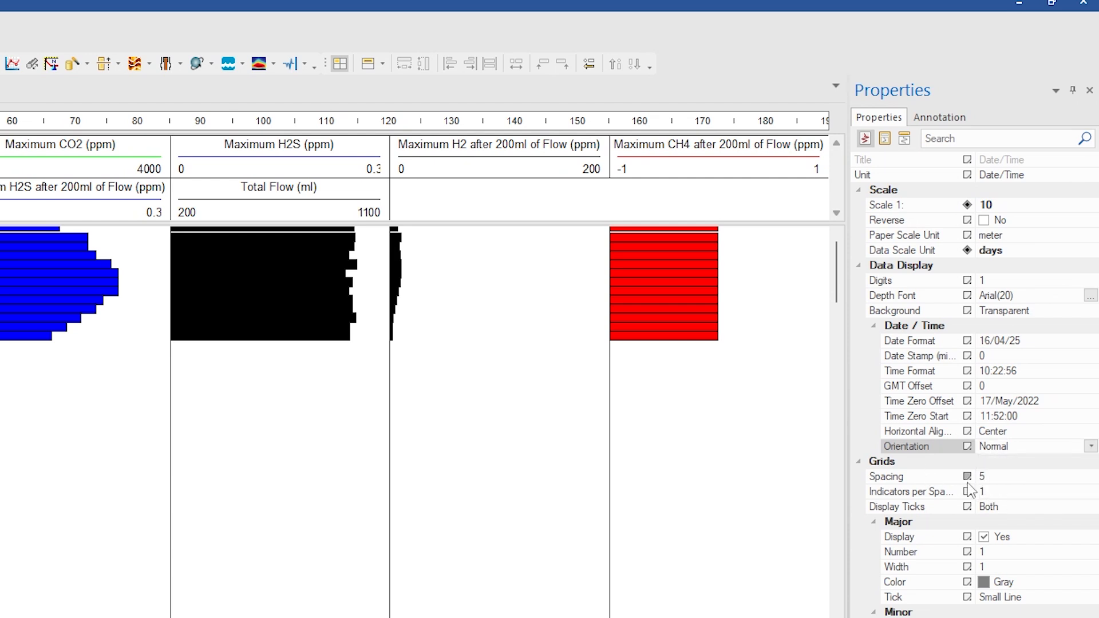
click(995, 478)
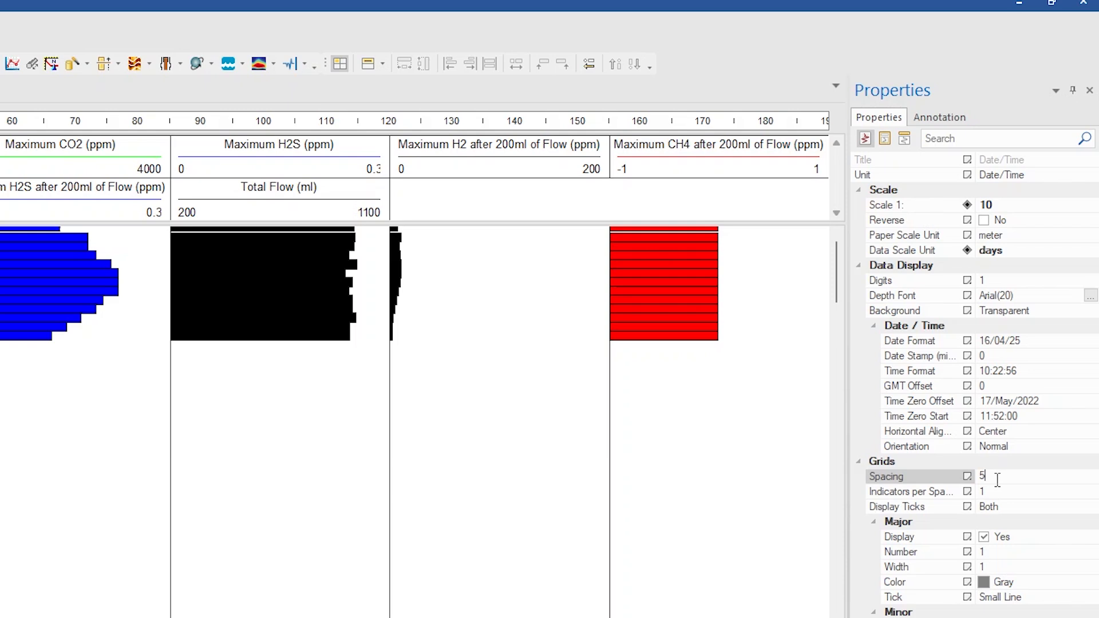
drag(990, 479, 960, 484)
text(86400)
key(Return)
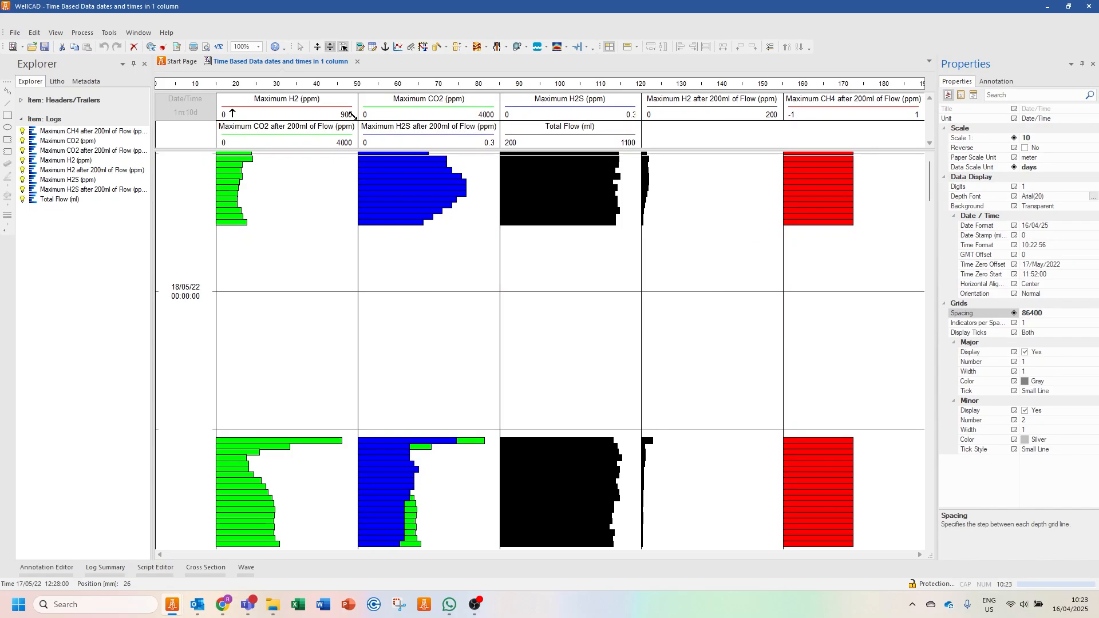
- Select the Date/Time column with all eight logs and lay them out side by side in separate columns
click(196, 111)
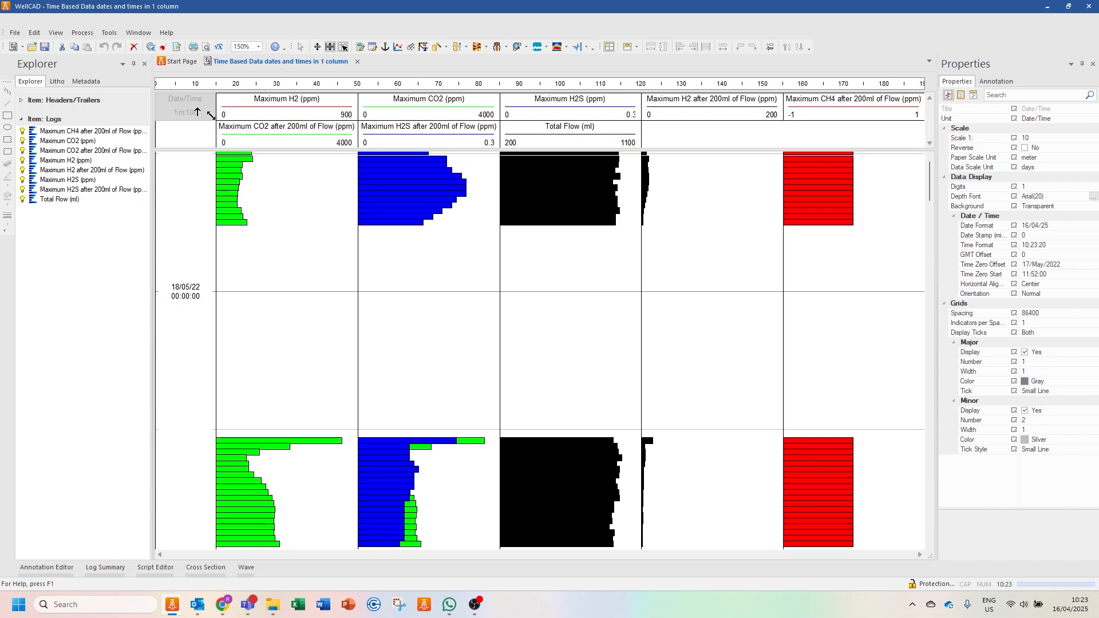
ctrl+click(351, 115)
ctrl+click(494, 115)
ctrl+click(555, 116)
ctrl+click(779, 115)
ctrl+click(918, 115)
ctrl+click(351, 142)
ctrl+click(495, 142)
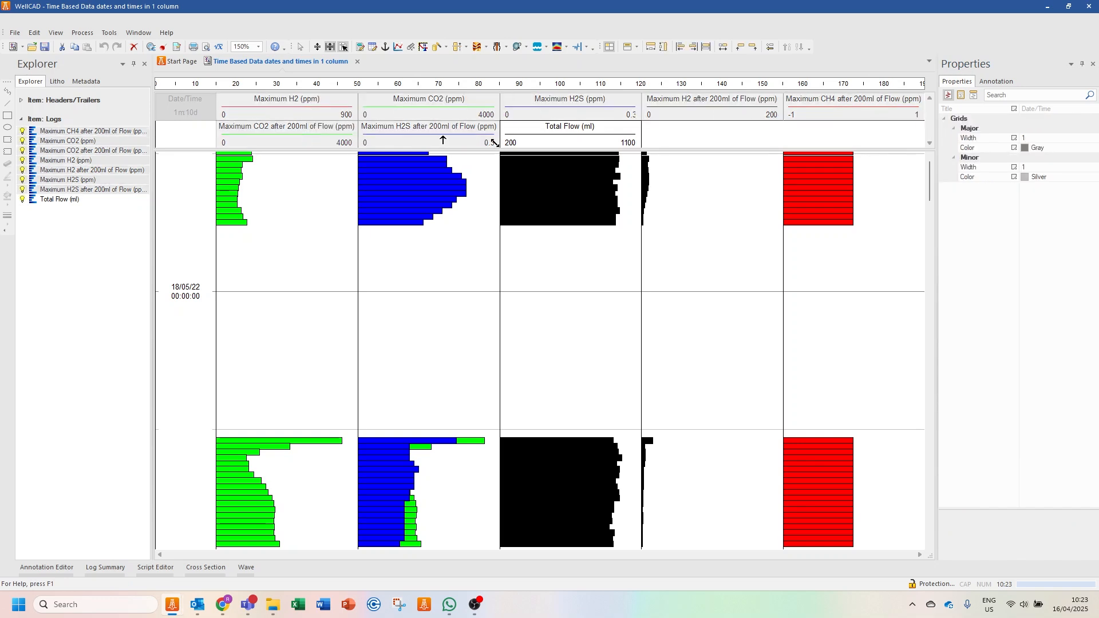
ctrl+click(635, 143)
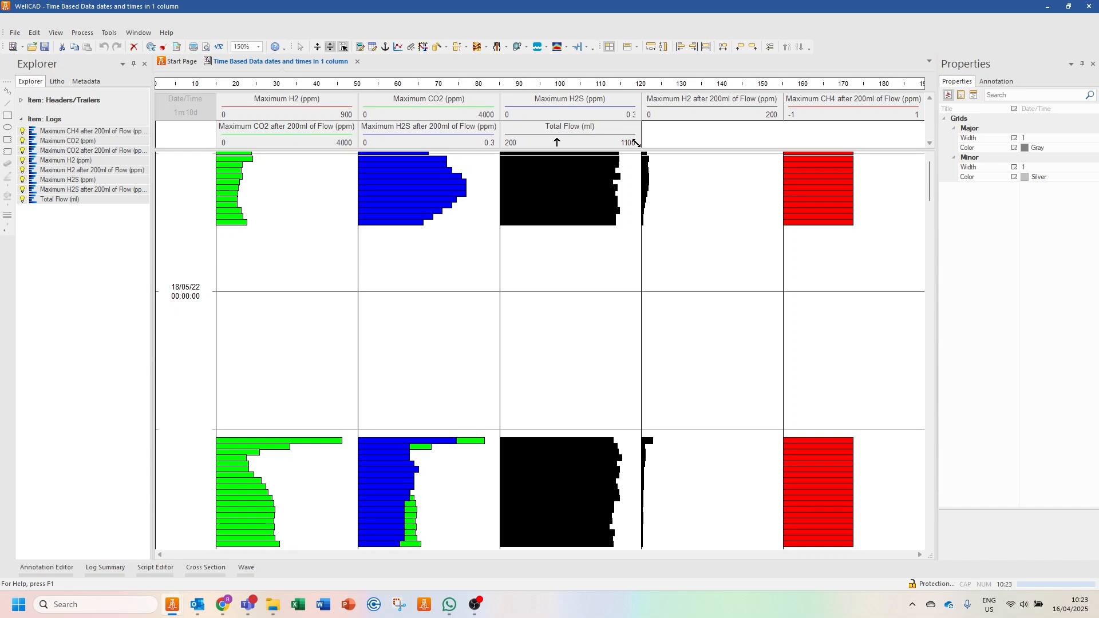
click(723, 48)
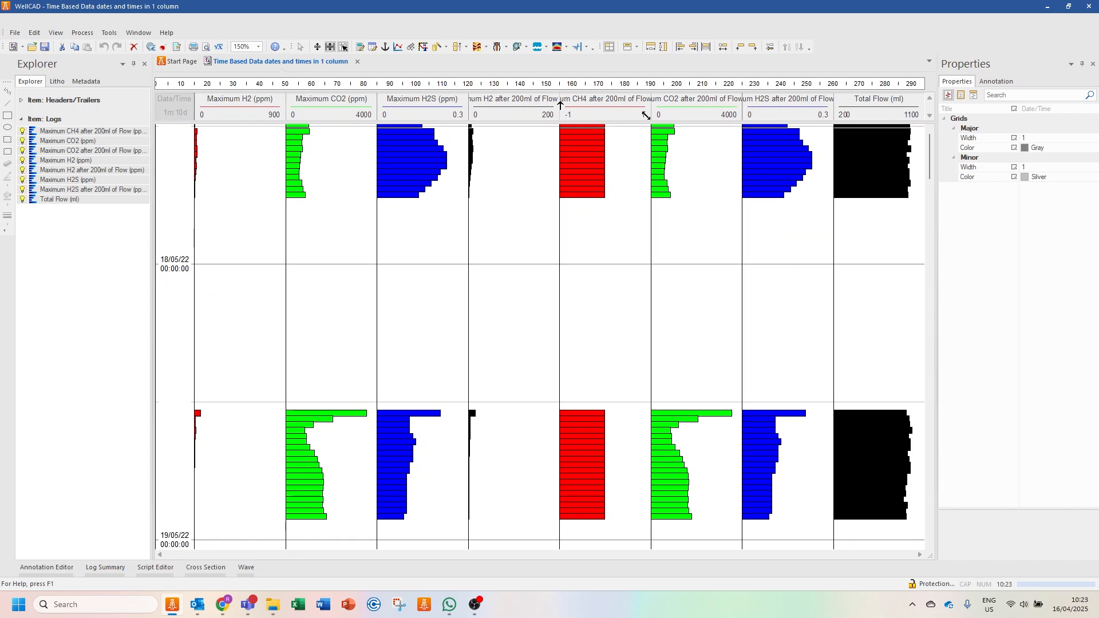
- Set the line style of all eight logs to Standard and their bar style to None
click(240, 112)
ctrl+click(369, 113)
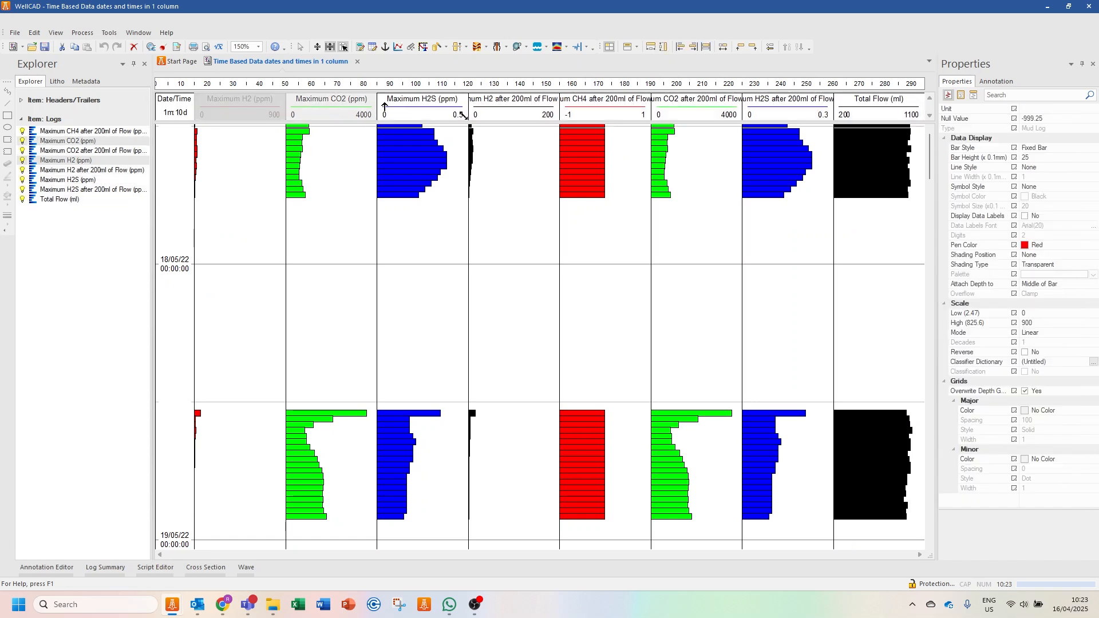
ctrl+click(452, 113)
ctrl+click(543, 113)
ctrl+click(641, 112)
ctrl+click(736, 114)
ctrl+click(824, 113)
ctrl+click(864, 112)
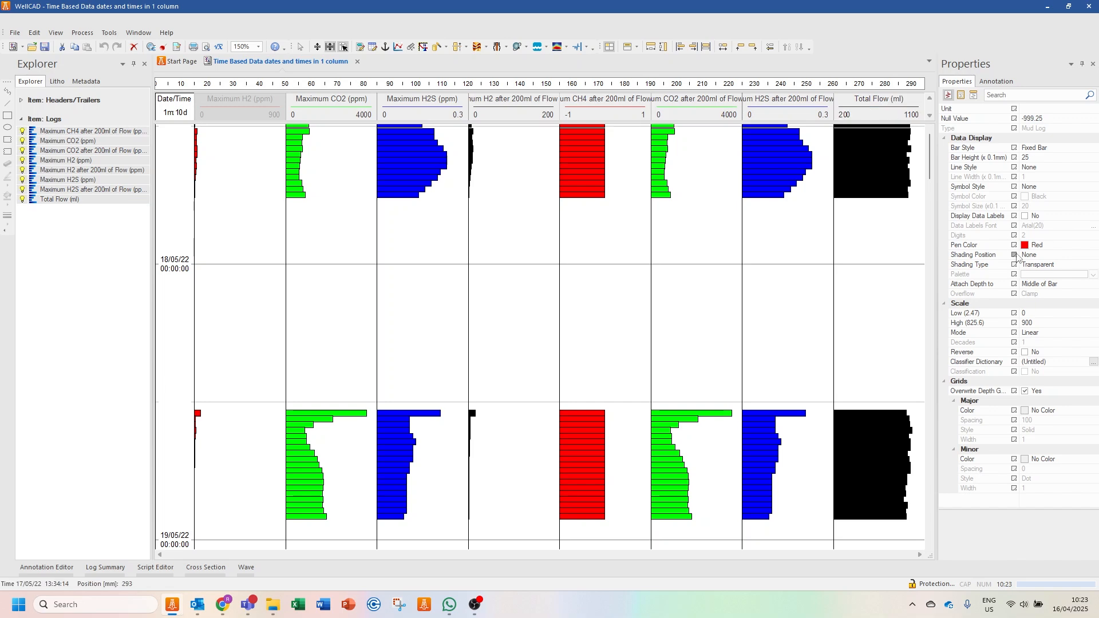
click(1037, 168)
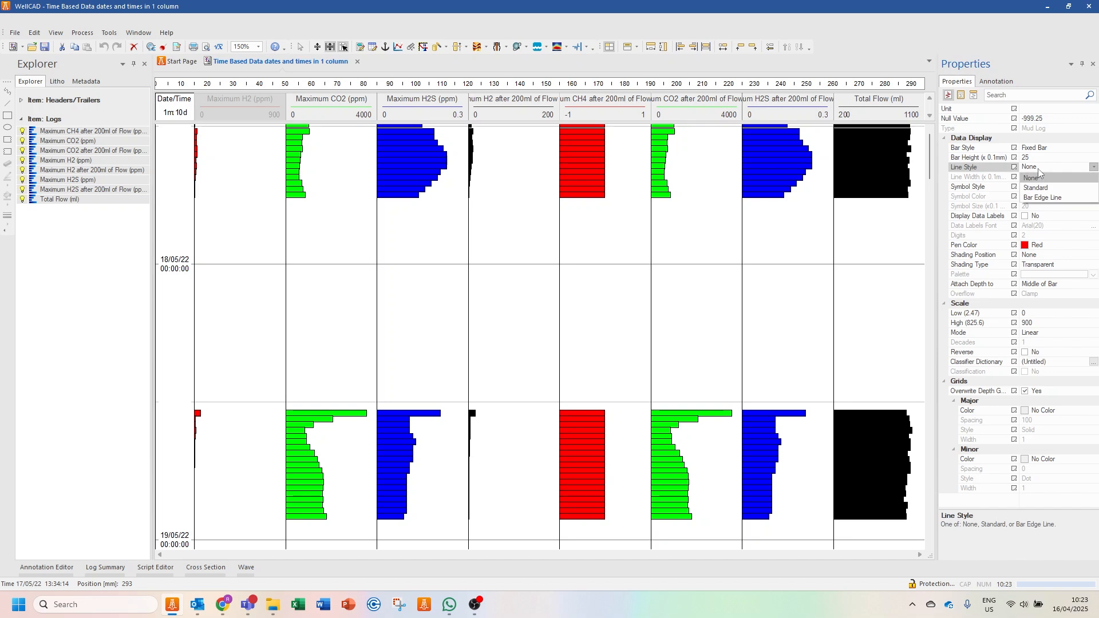
click(1046, 187)
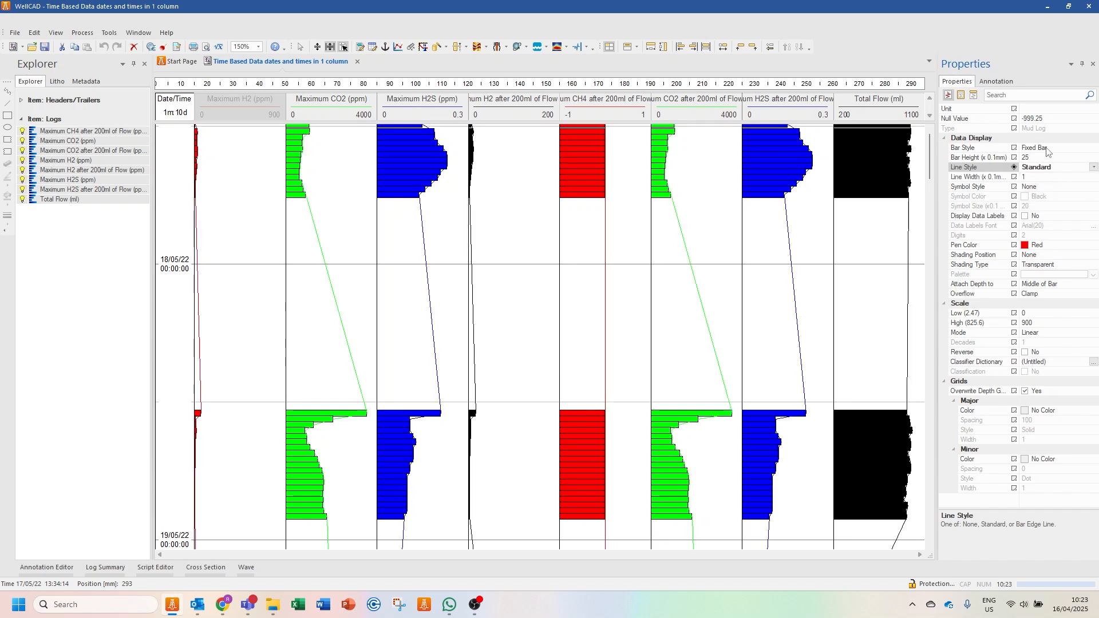
click(1047, 151)
click(1049, 158)
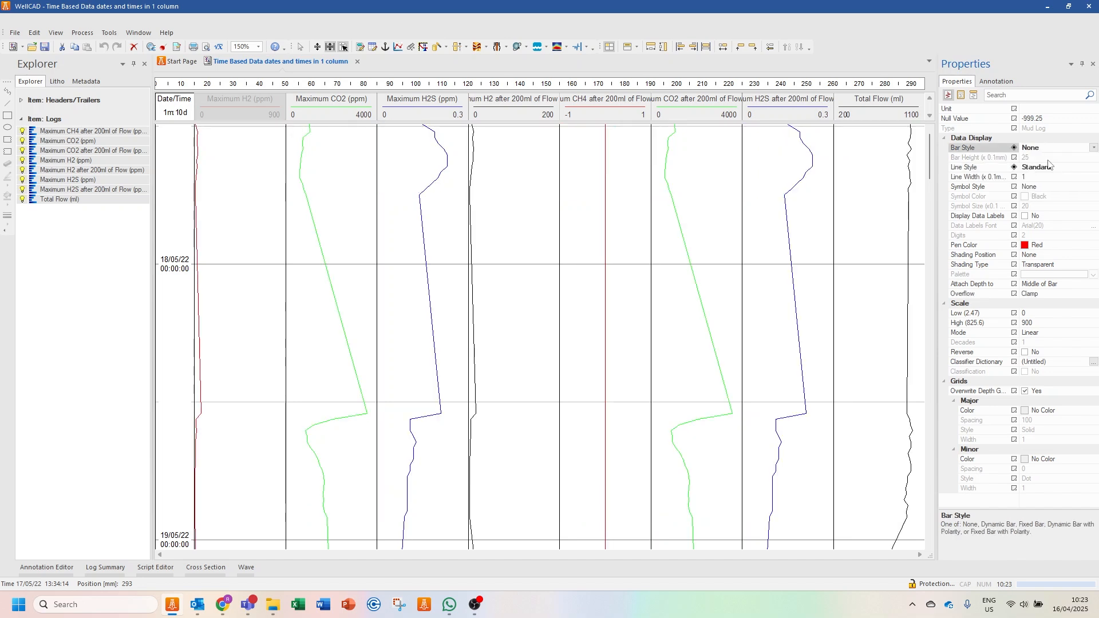
- Set the line width of all eight logs to 5 (x 0.1 mm)
click(1039, 178)
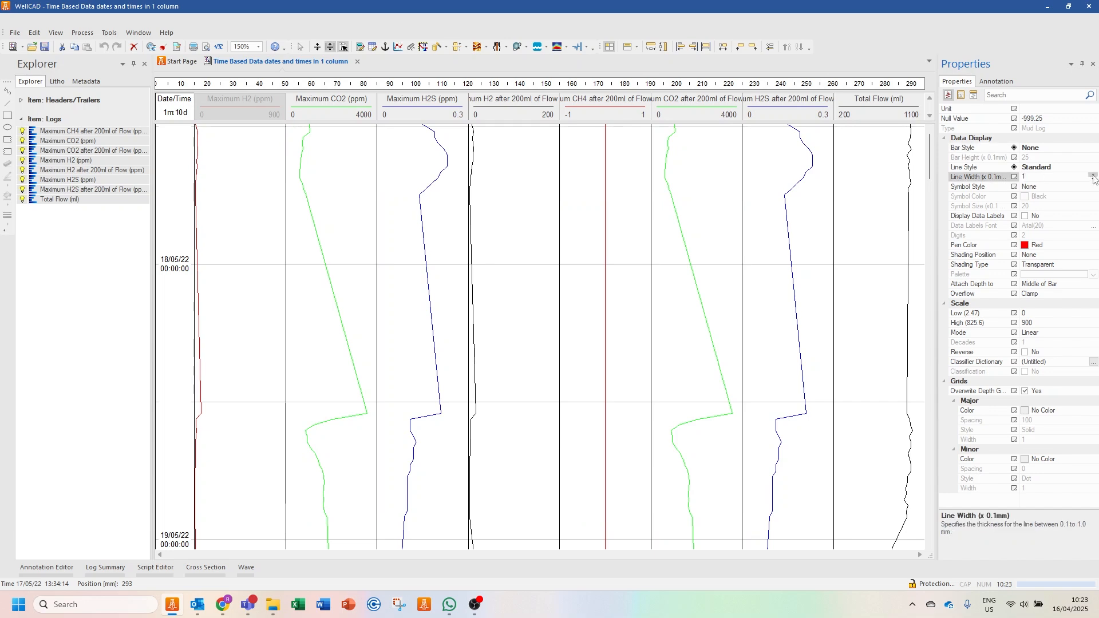
click(1093, 176)
click(1093, 175)
click(801, 221)
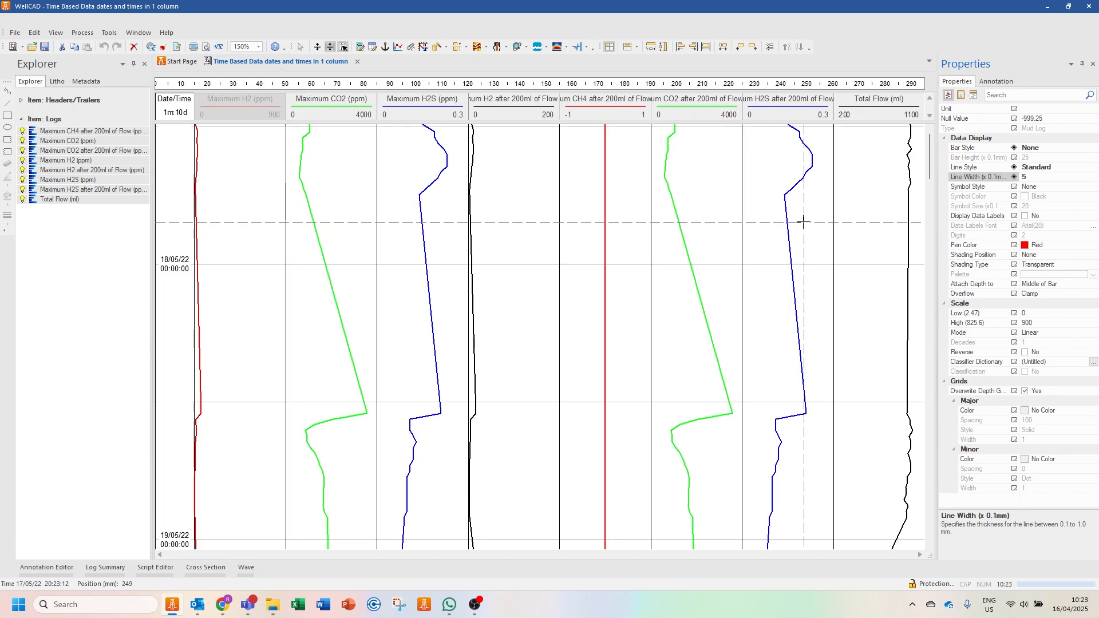
- Close the "Time Based Data dates and times in 1 column" document without saving the changes
scroll(556, 266, down, 15)
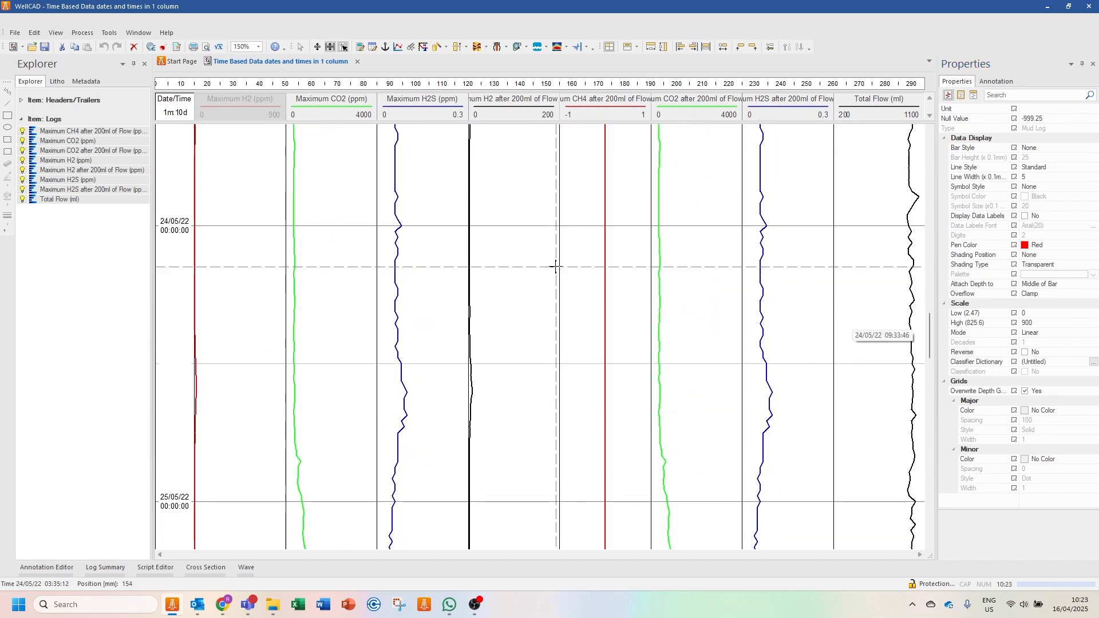
scroll(555, 267, down, 5)
scroll(556, 266, up, 9)
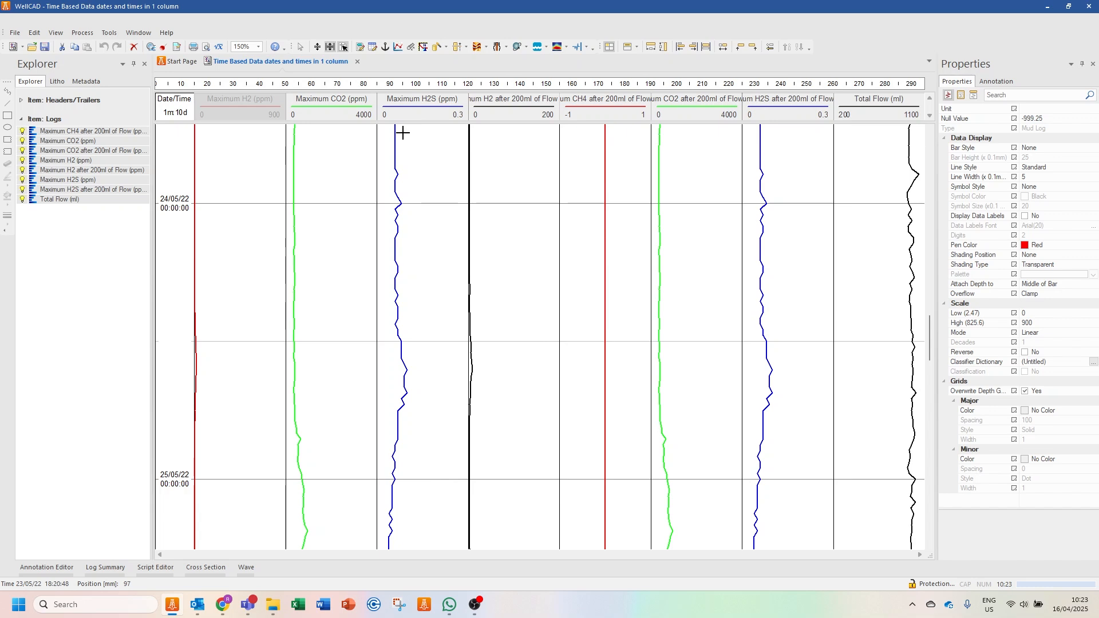
click(357, 62)
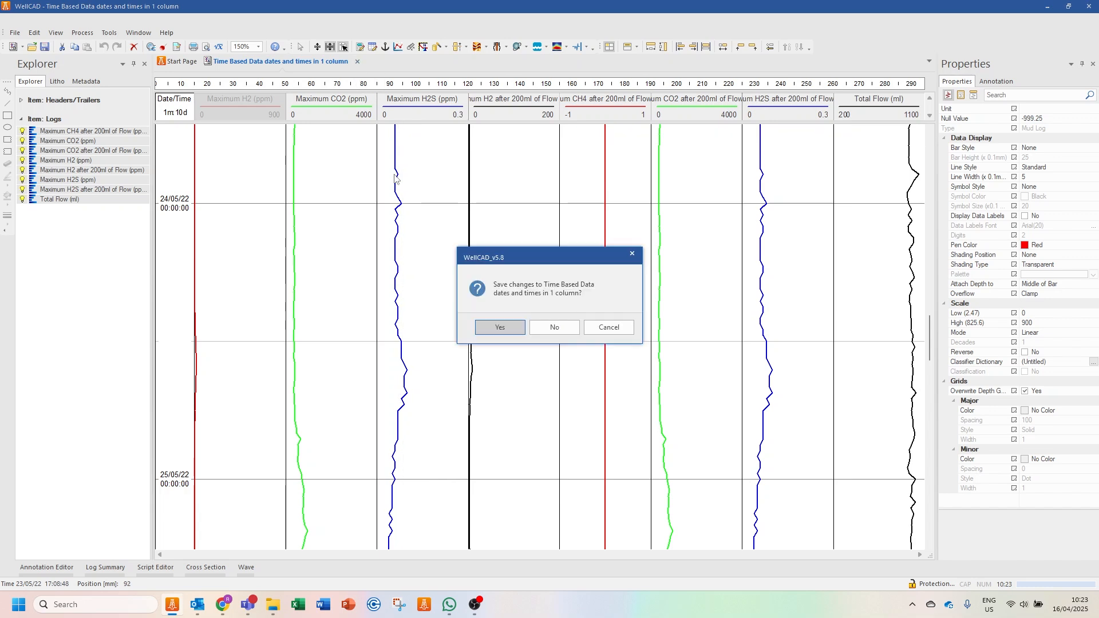
click(554, 328)
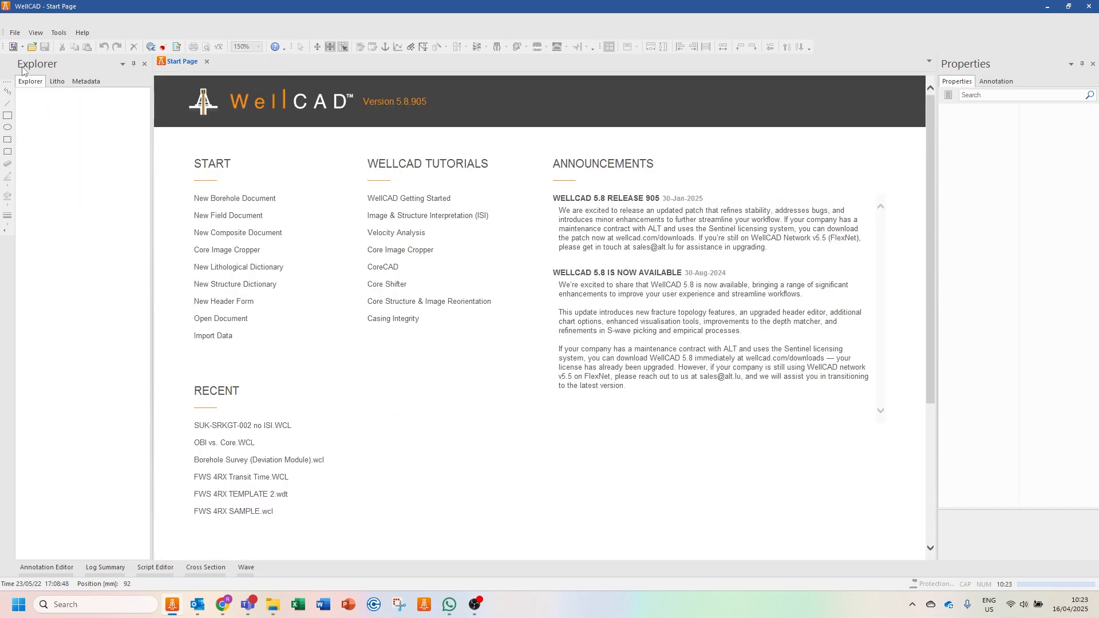
- Open "Time Based Data dates and times in 2 columns.csv" for import and set the import unit to seconds
click(16, 33)
mouse_move(49, 124)
click(205, 128)
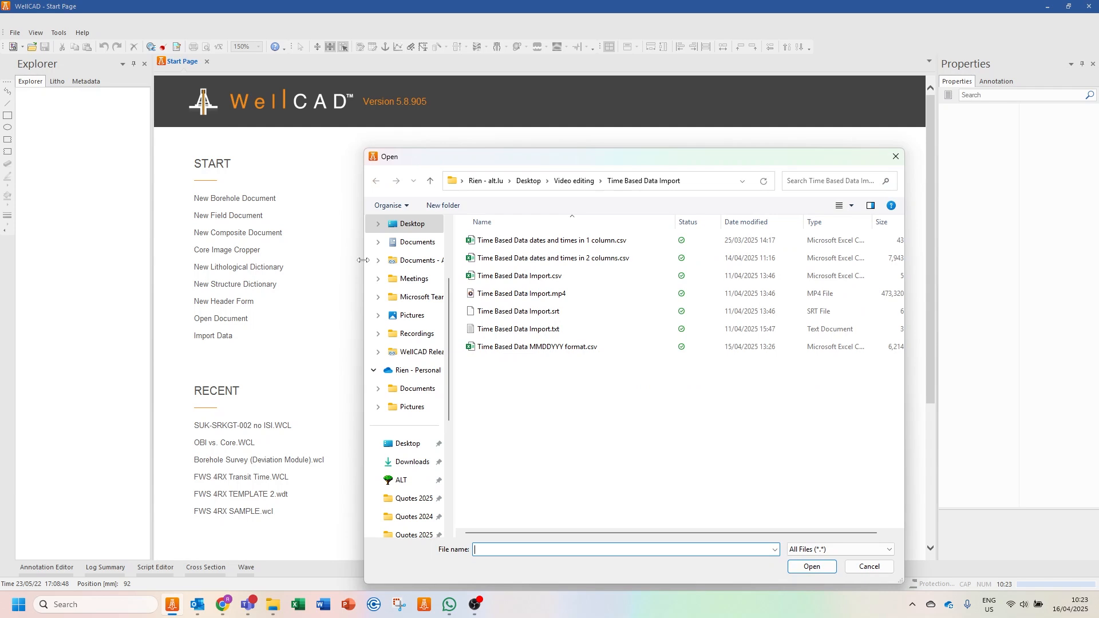
click(520, 262)
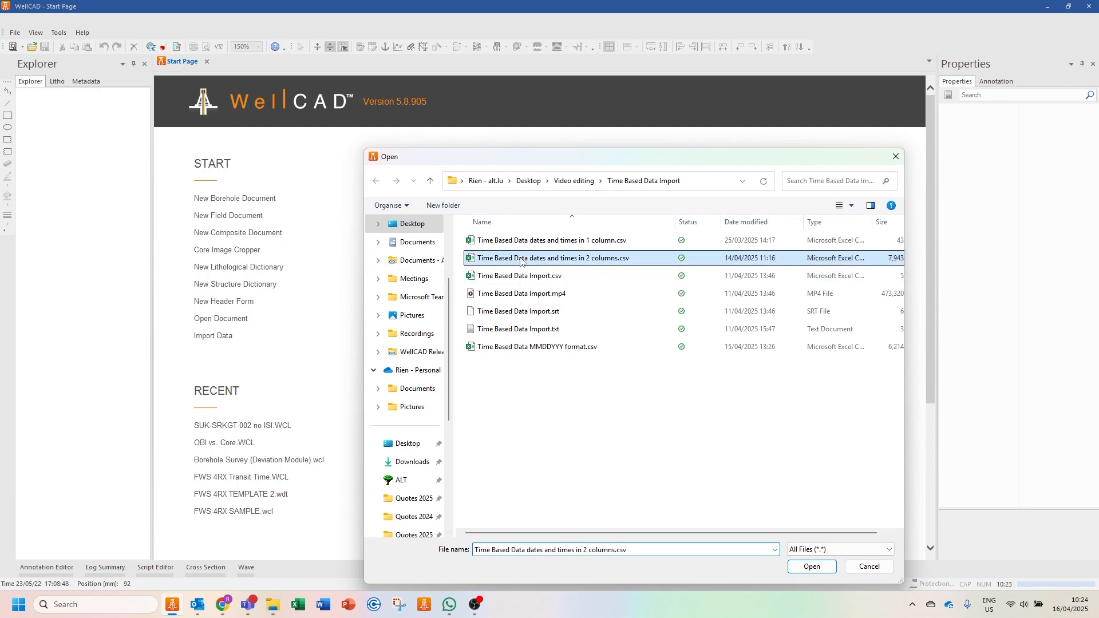
click(794, 566)
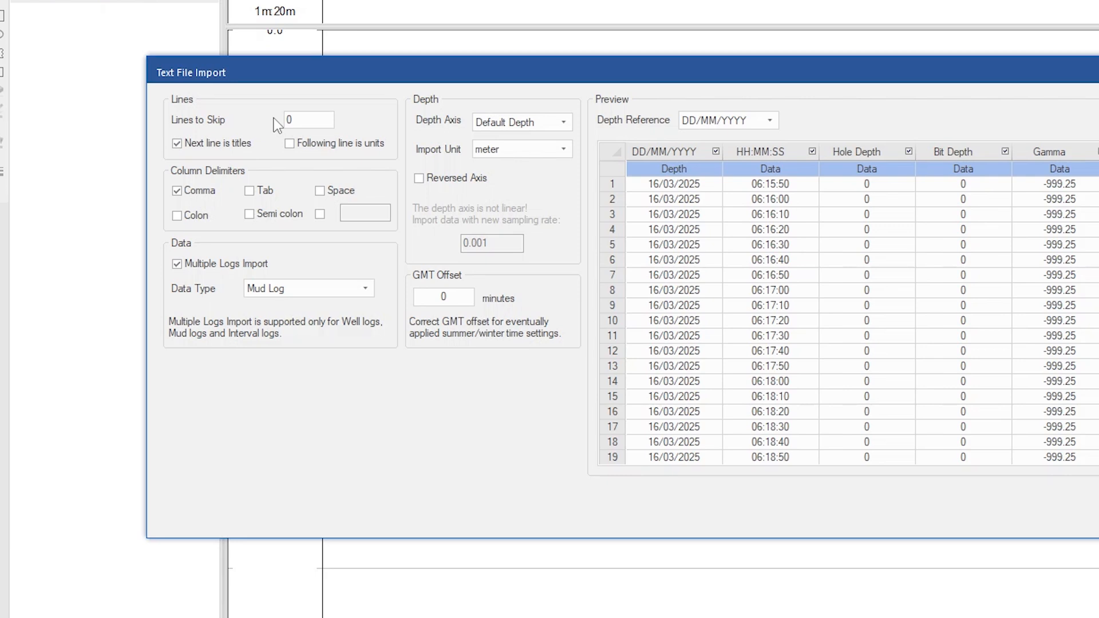
click(504, 149)
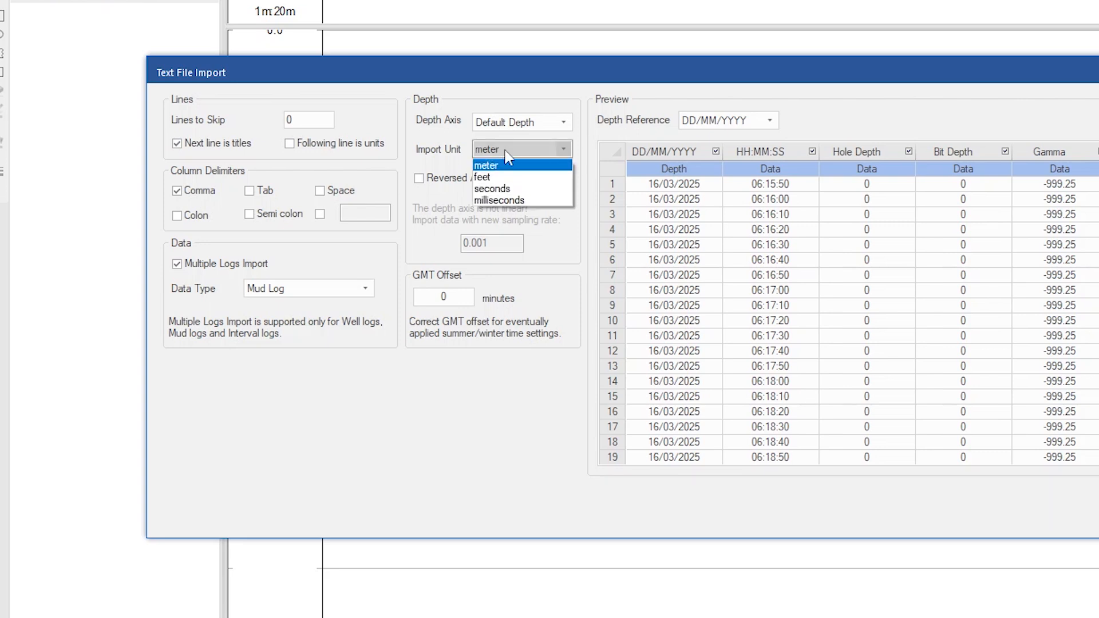
click(526, 189)
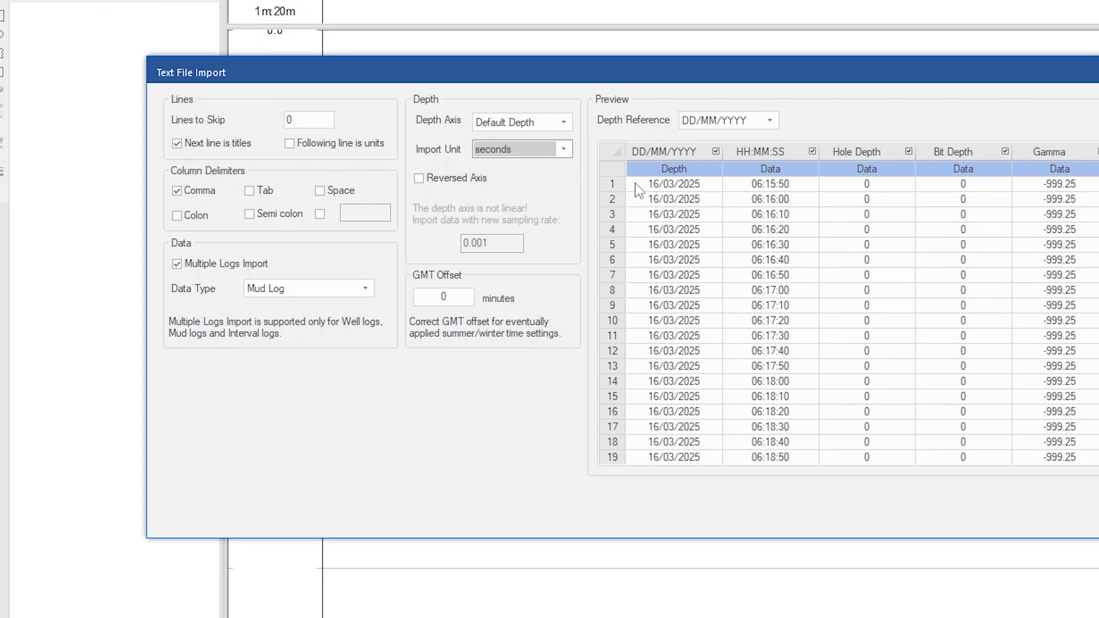
- Assign the DD/MM/YYYY format to the date column and the hh:mm:ss format to the time column of the import preview
click(686, 168)
click(715, 170)
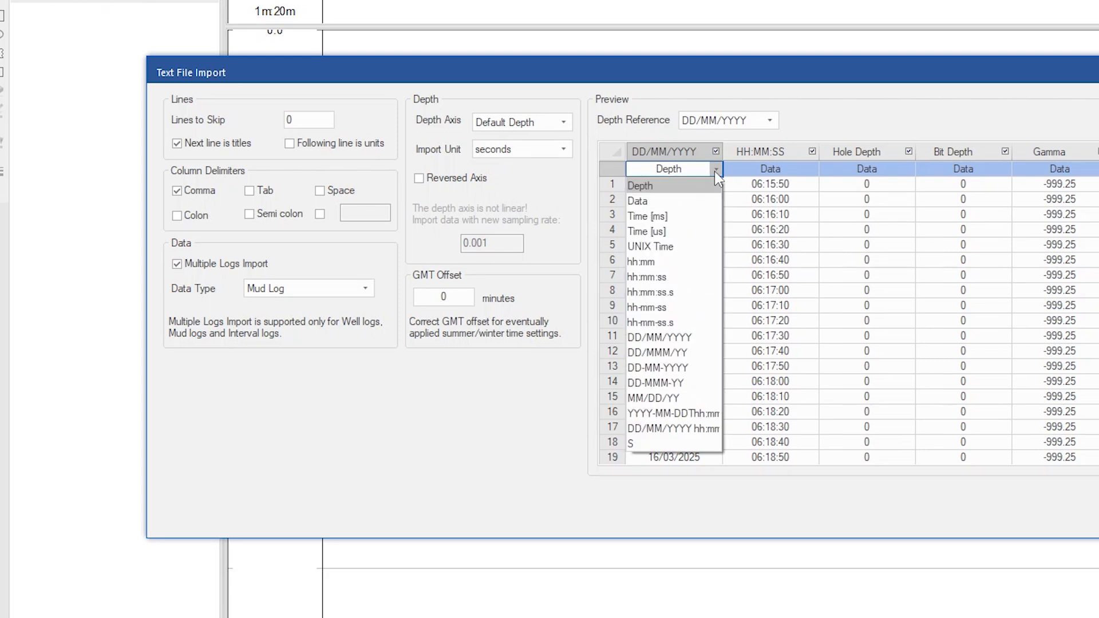
click(679, 342)
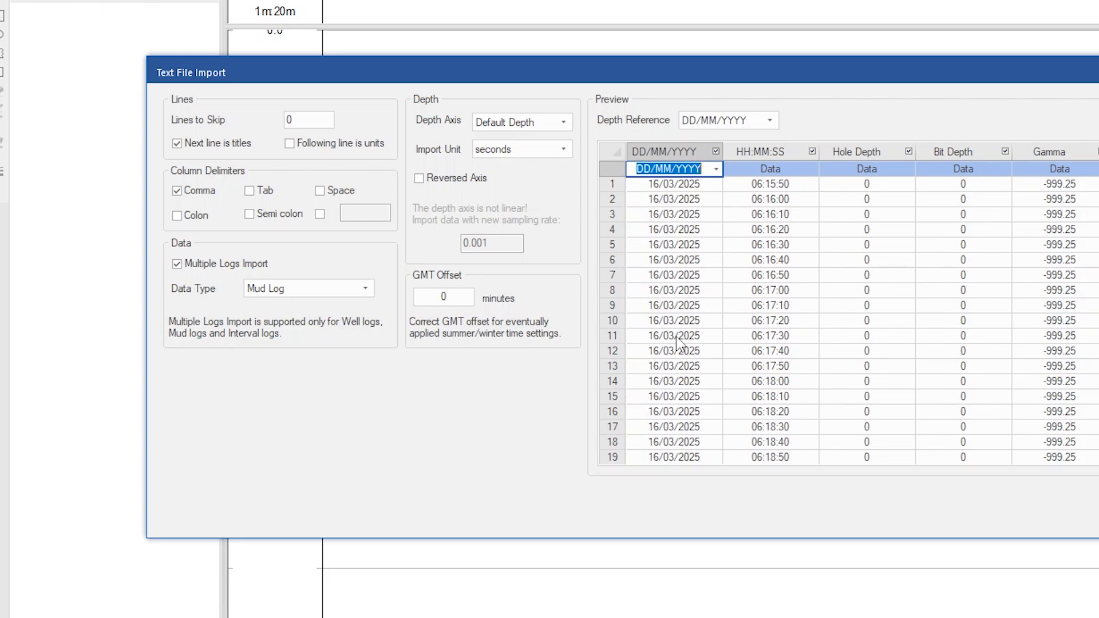
click(786, 168)
click(812, 169)
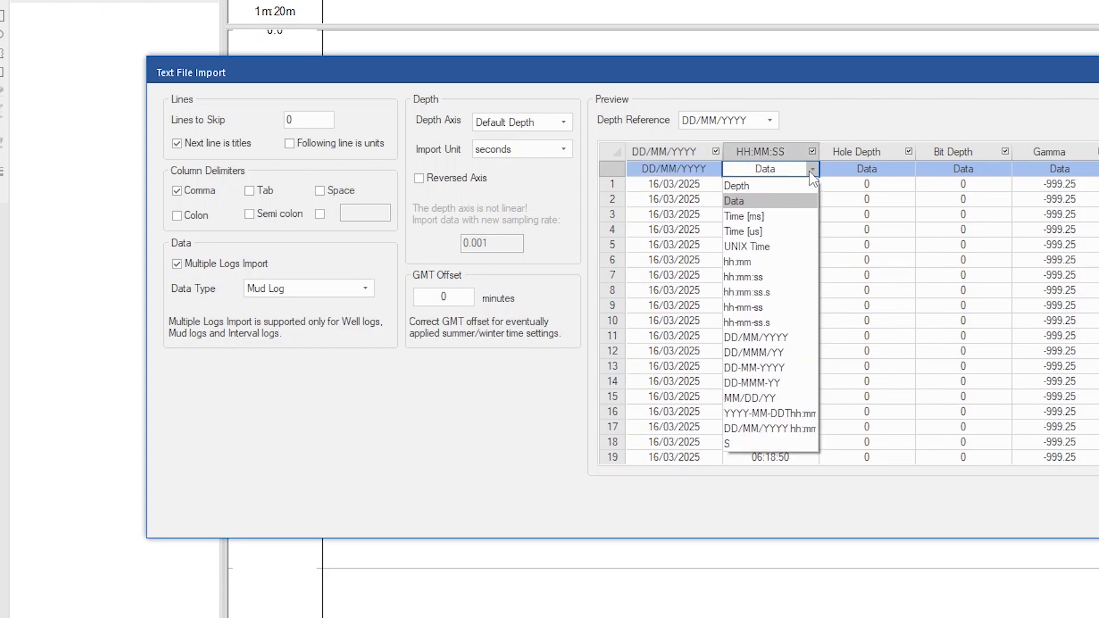
click(784, 277)
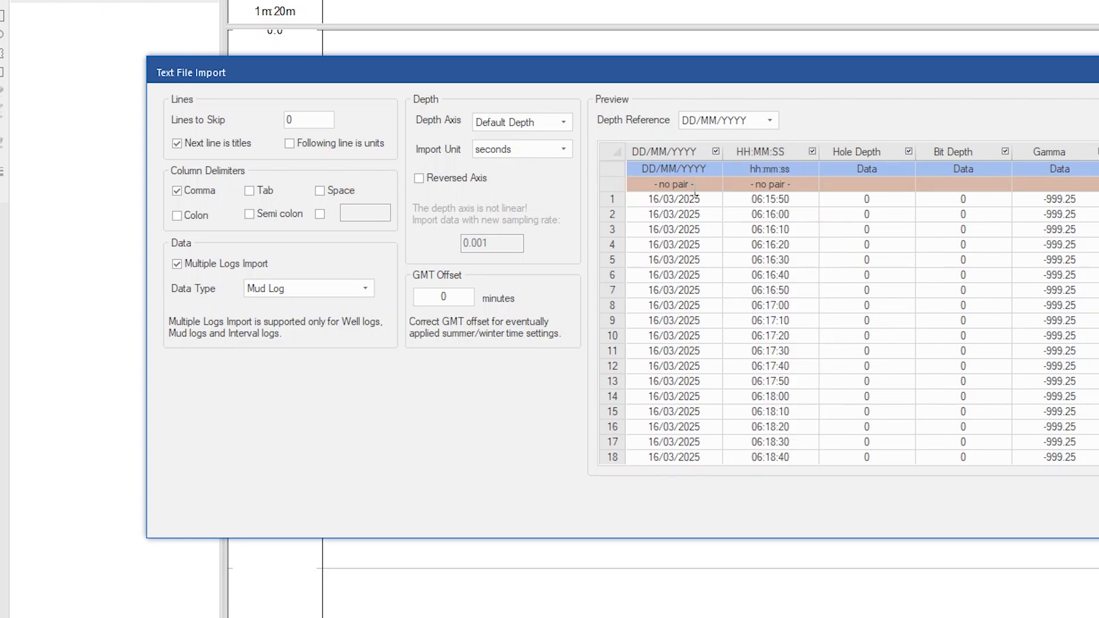
- Pair the DD/MM/YYYY date column with the HH:MM:SS time column
click(709, 183)
click(714, 184)
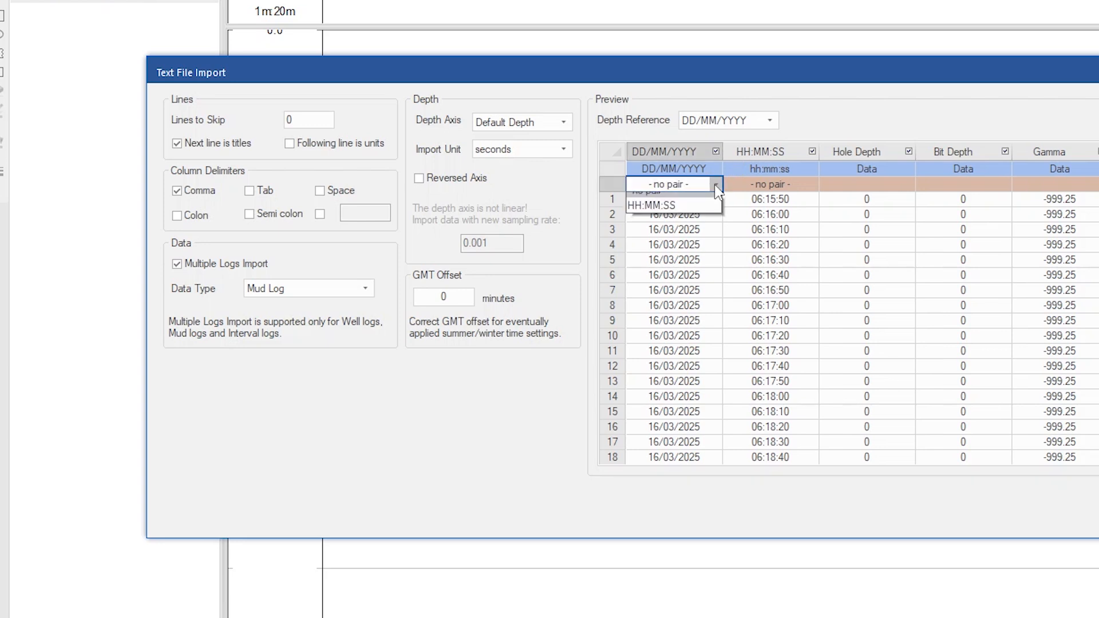
click(658, 215)
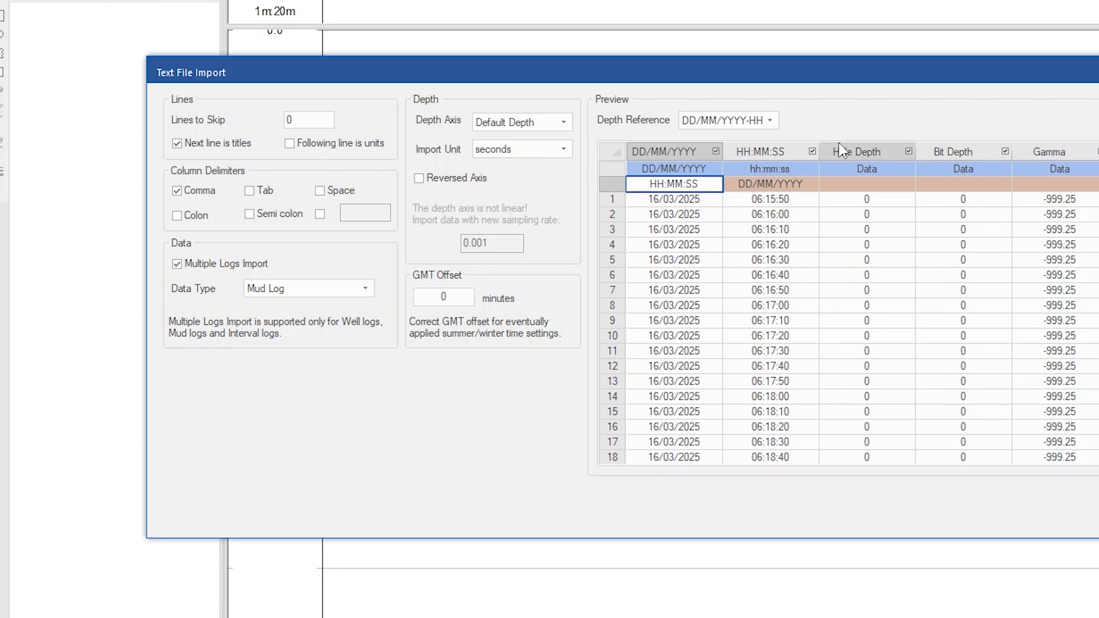
- Set the Hole Depth and Bit Depth columns to the Depth type and run the text file import
click(896, 167)
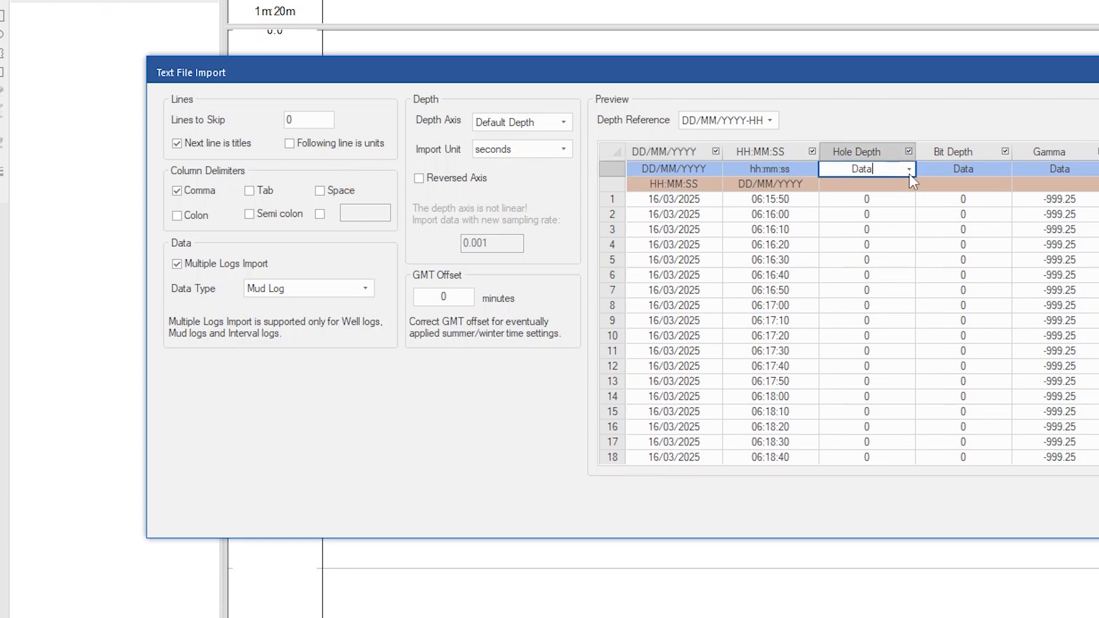
click(909, 170)
click(889, 182)
click(1009, 169)
click(1006, 168)
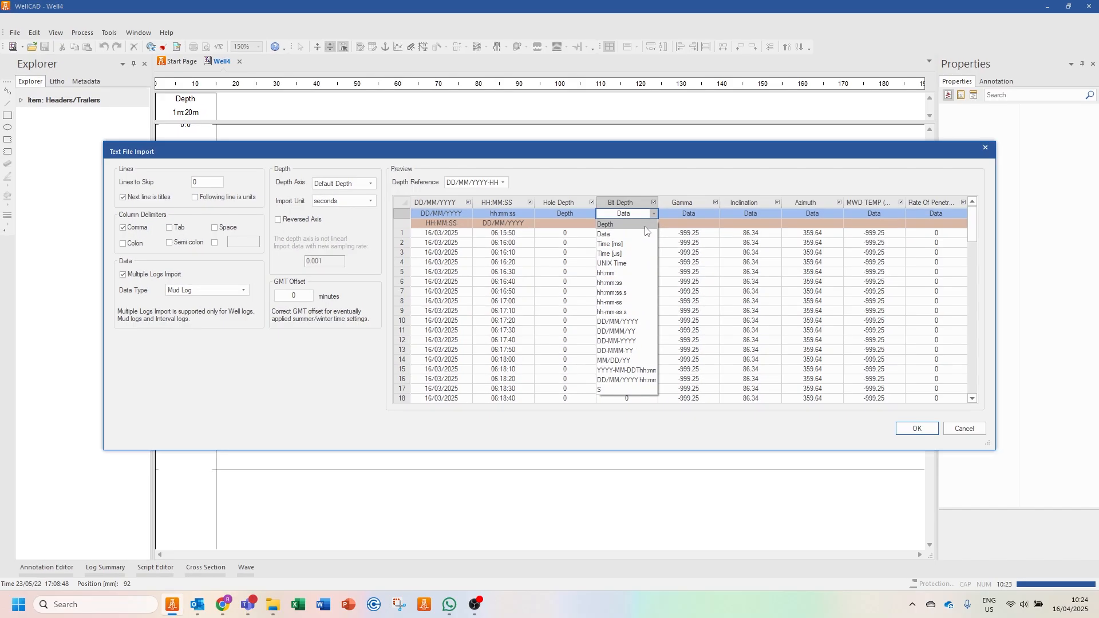
click(645, 227)
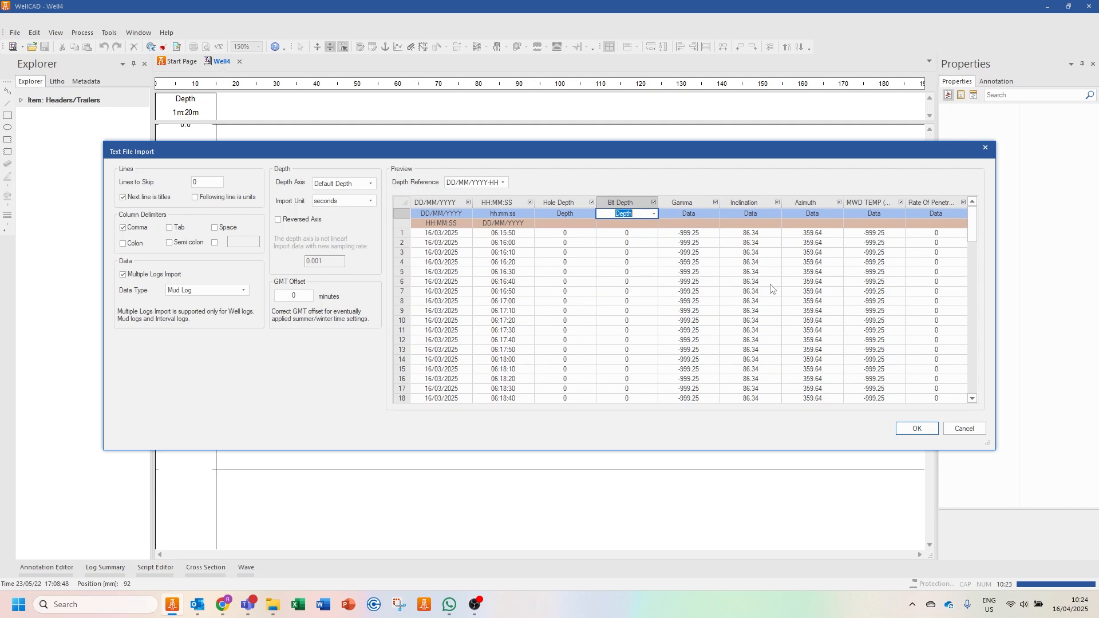
click(918, 431)
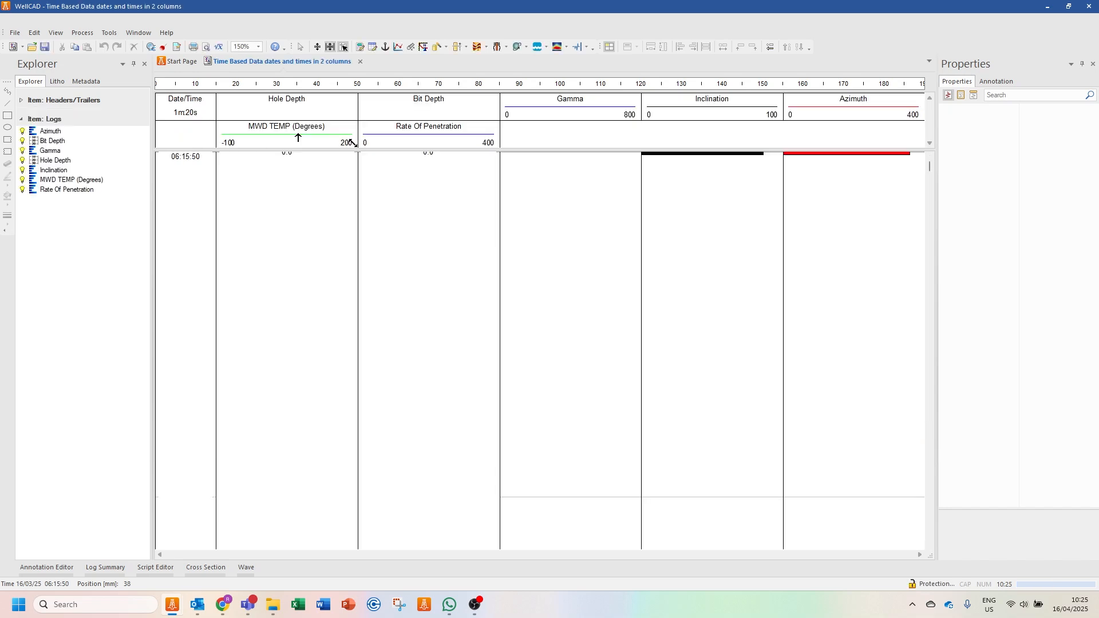
- Open the Gamma log's data table, examine its date/time stamps and values, and close the table
right_click(564, 108)
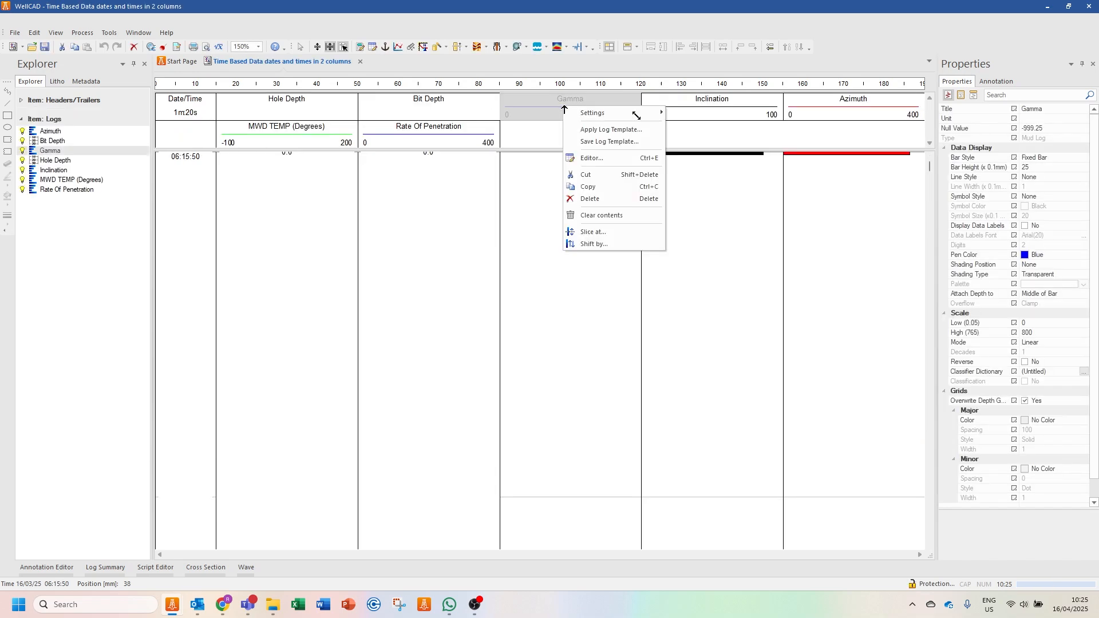
click(604, 158)
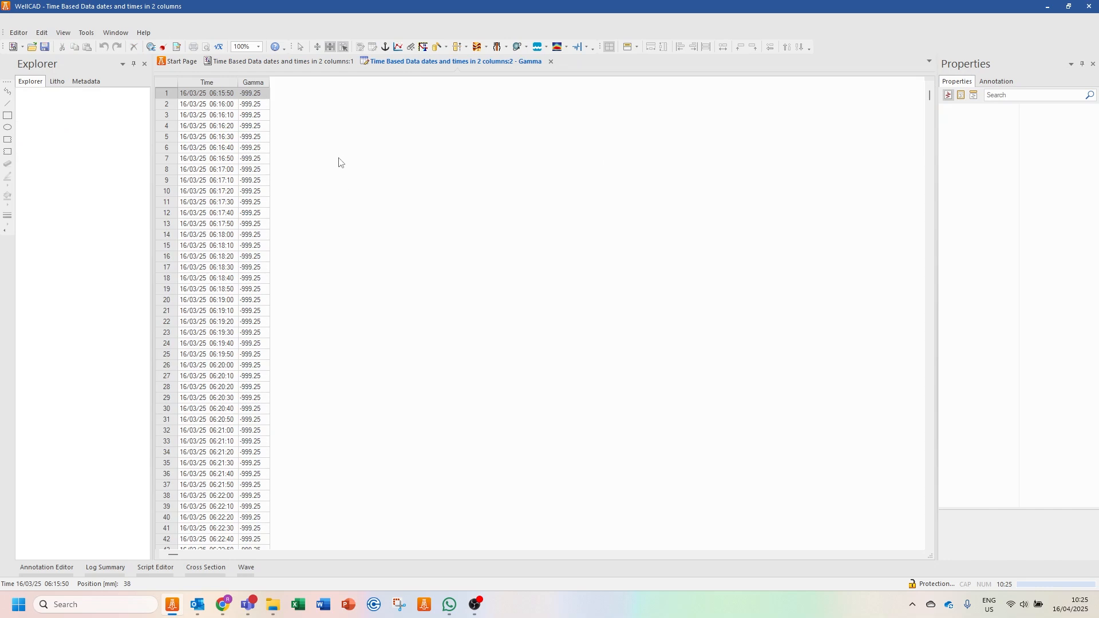
scroll(340, 160, down, 10)
drag(933, 96, 919, 376)
click(550, 61)
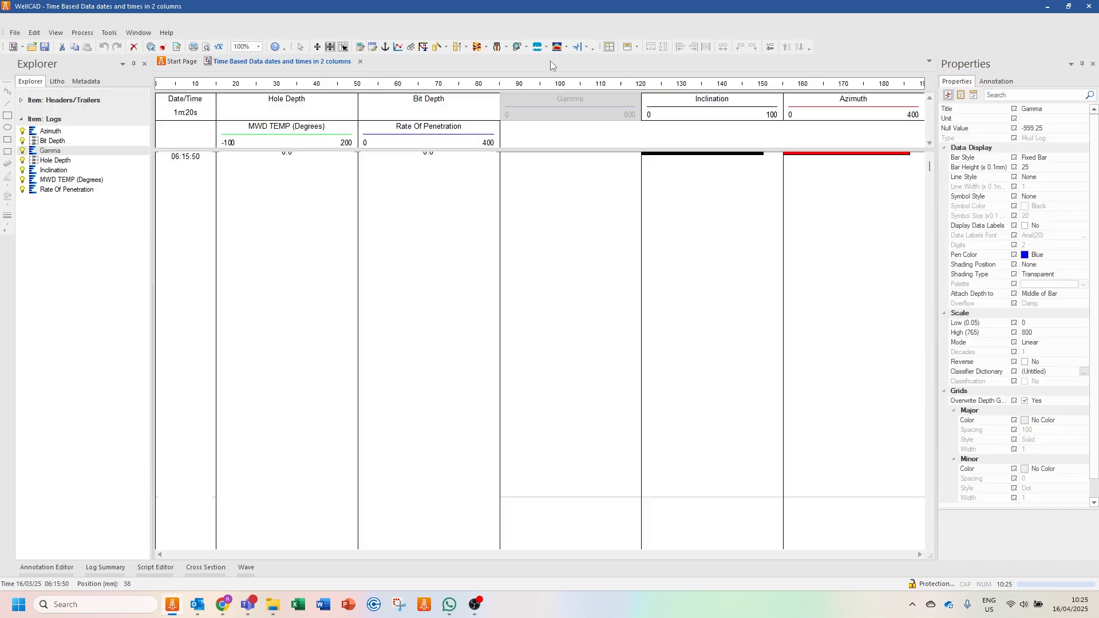
- Set the Date/Time axis data scale unit to days and its scale to 1:5
click(211, 115)
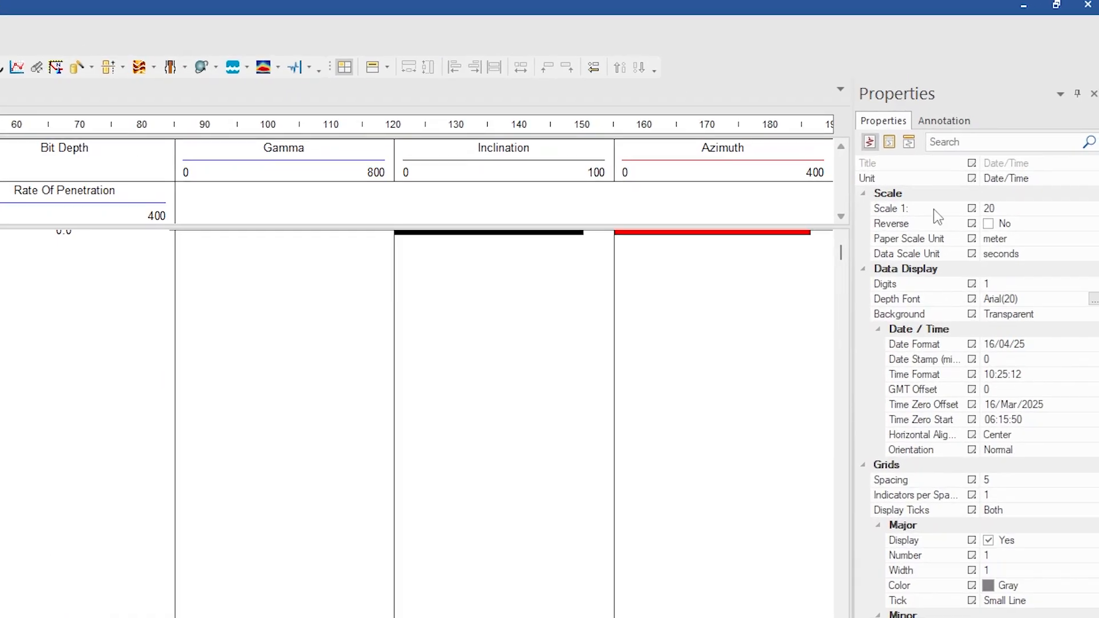
click(1007, 256)
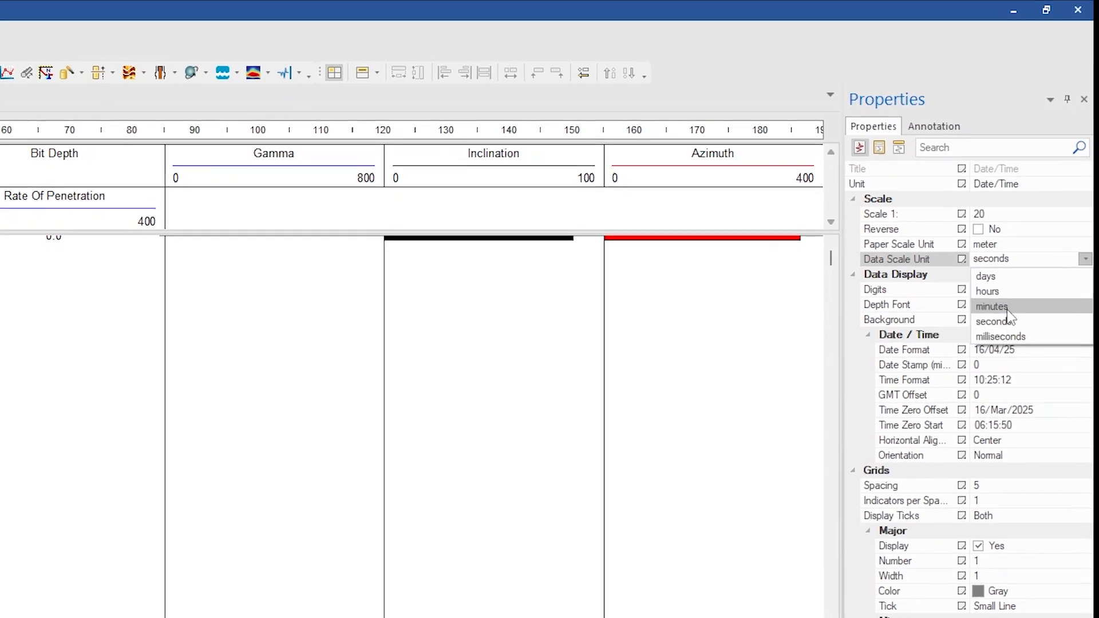
click(1012, 280)
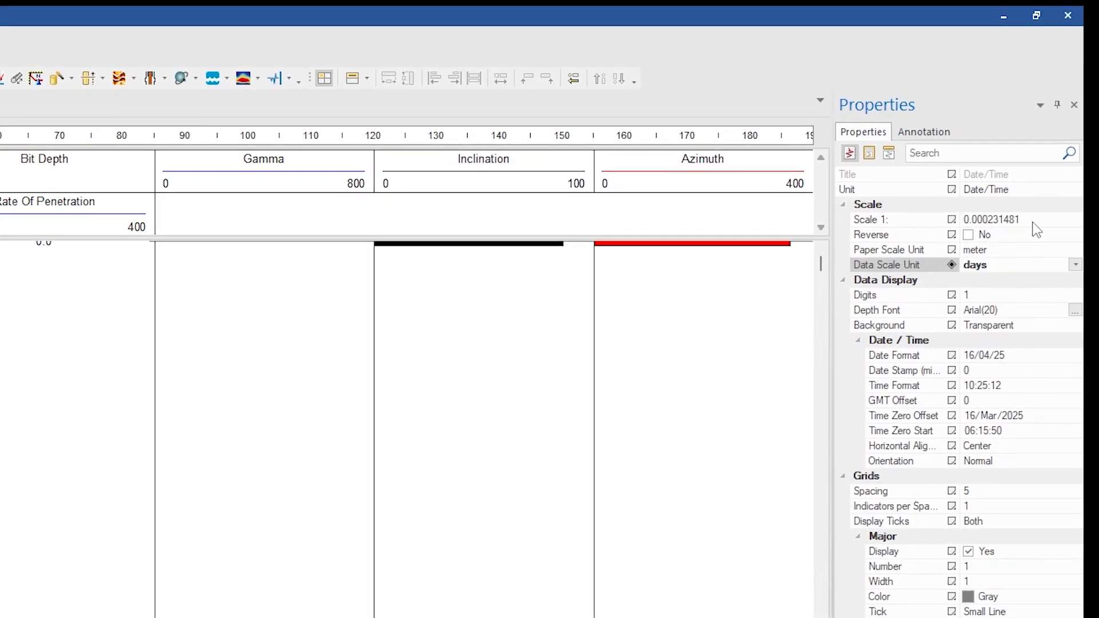
click(1031, 217)
text(5)
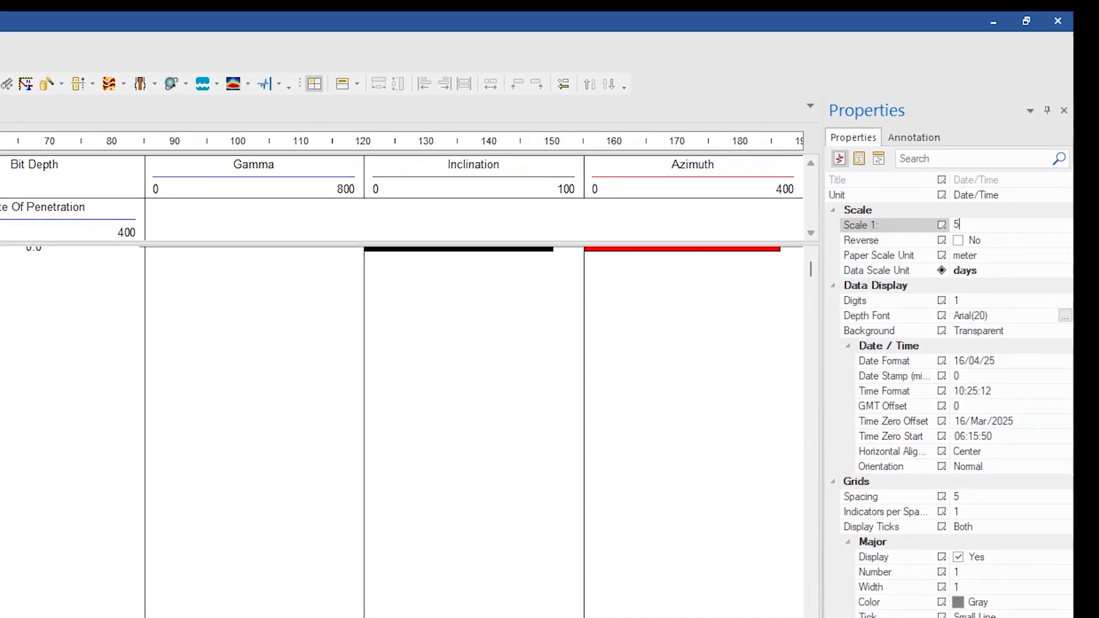
- Set the grid spacing of the Date/Time axis to 86400
click(971, 499)
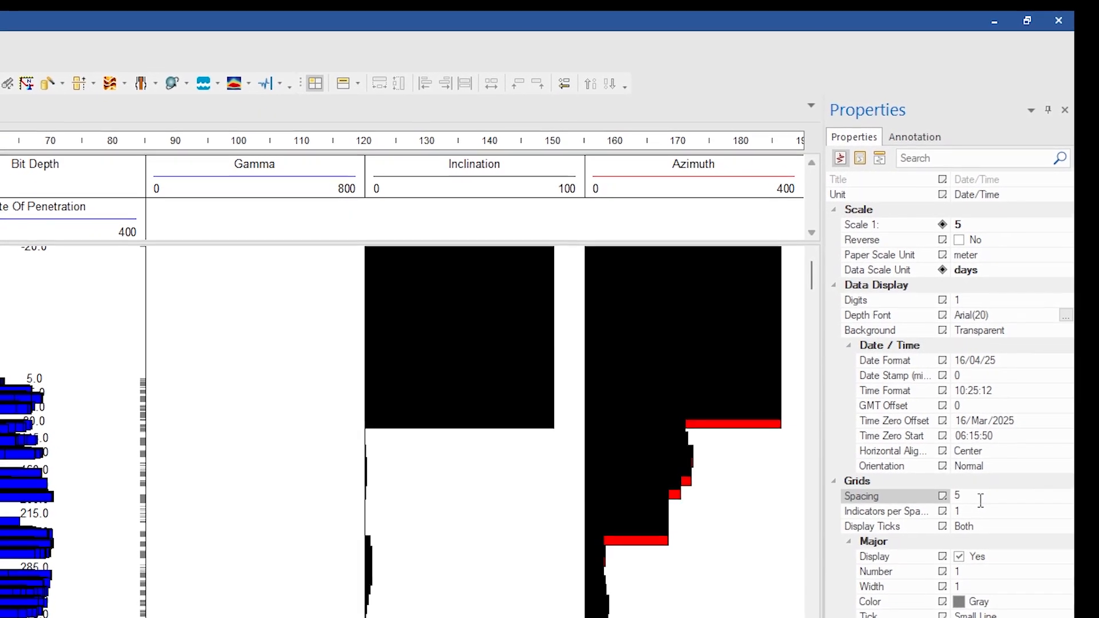
double_click(985, 495)
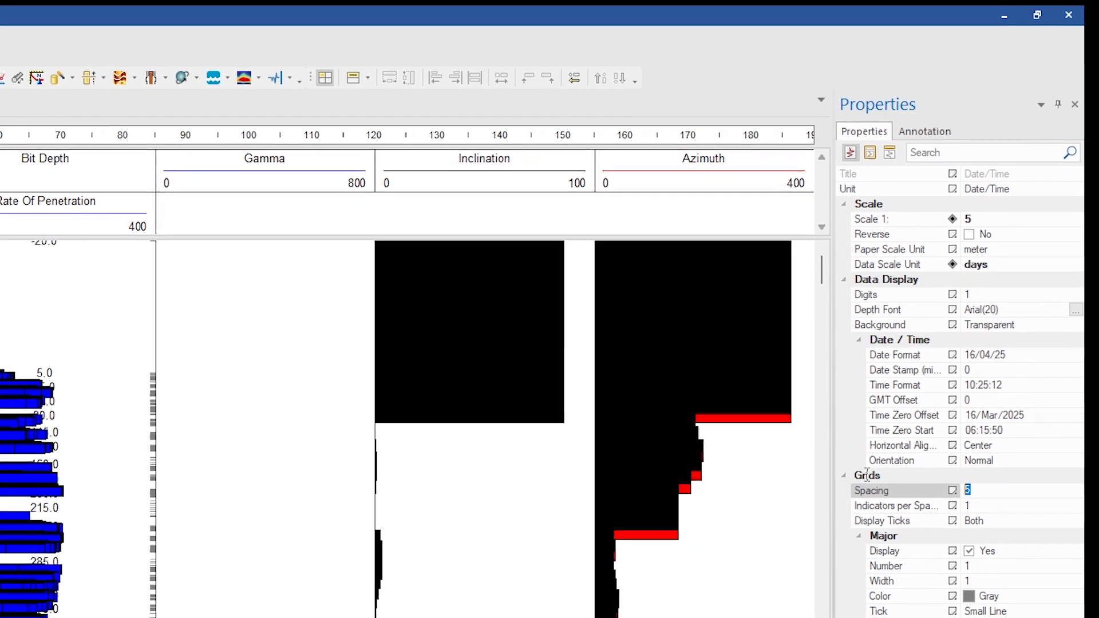
text(86400)
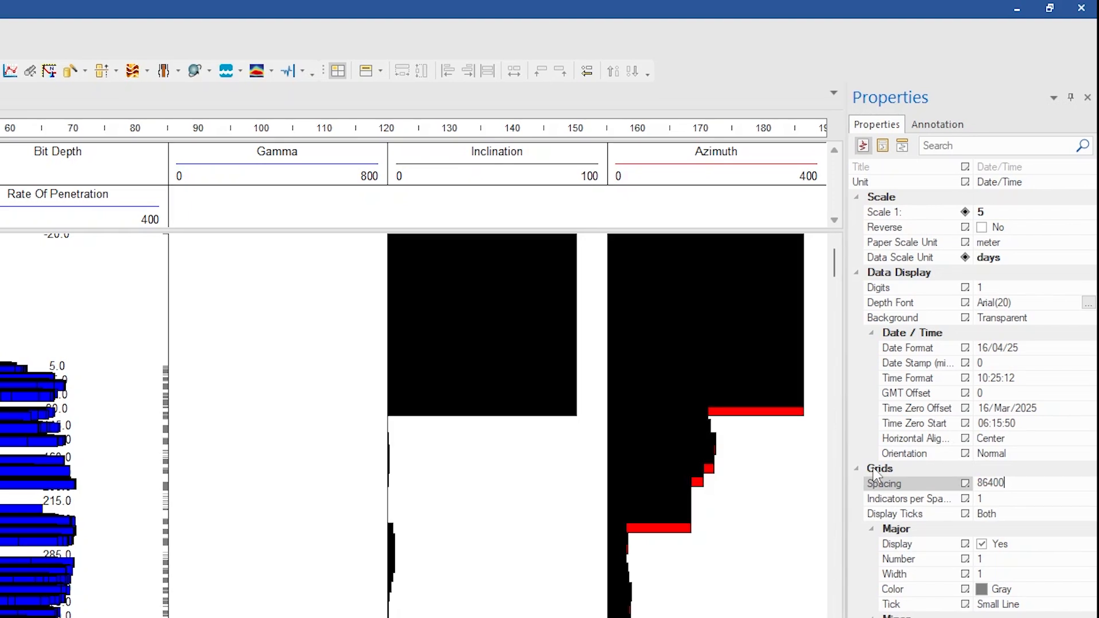
key(Return)
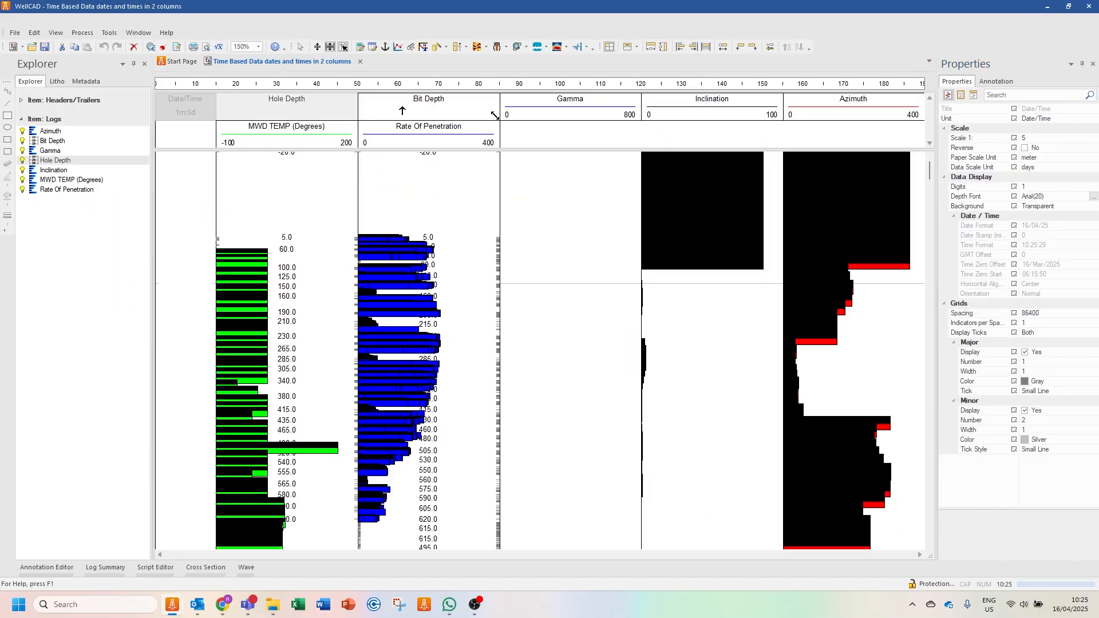
- Distribute all the log columns side by side at equal widths, without overlaps
ctrl+click(581, 108)
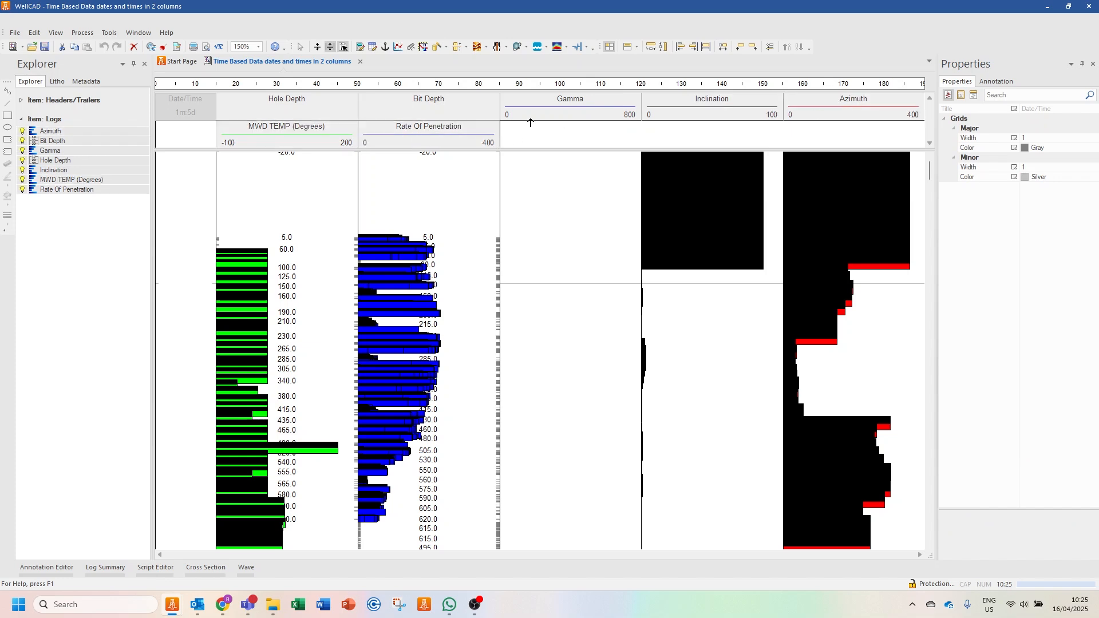
click(722, 48)
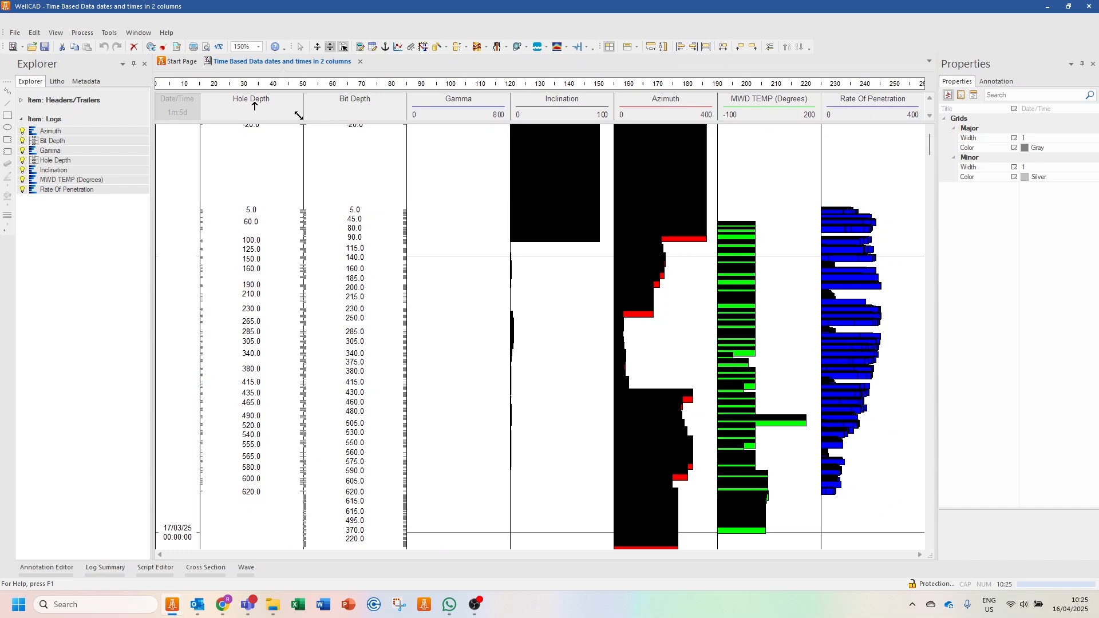
click(254, 107)
click(355, 108)
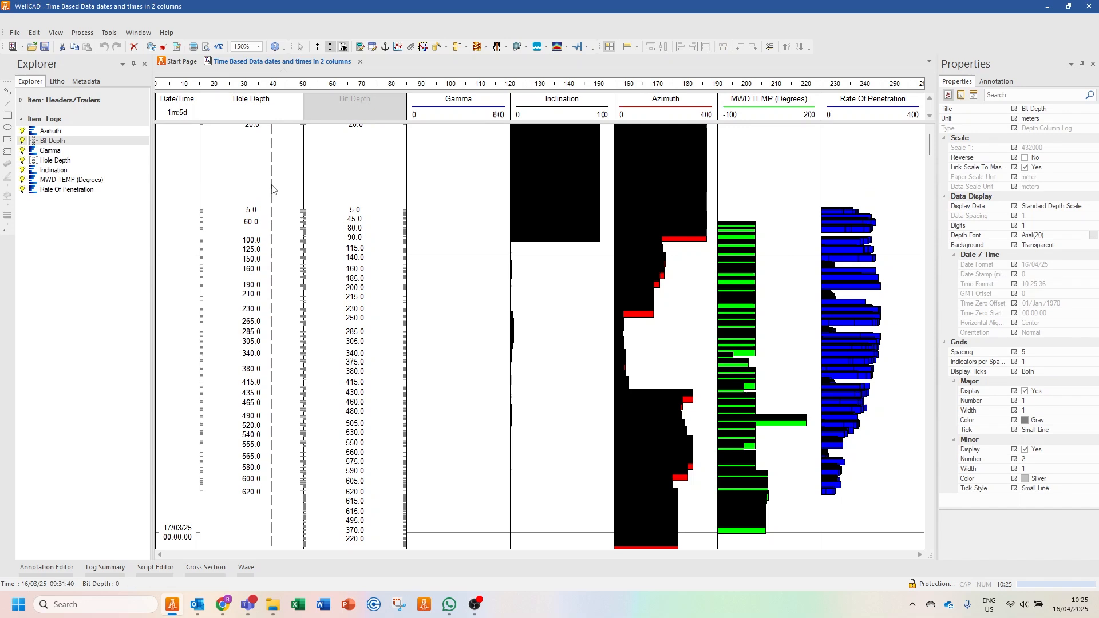
- Set the line style of the Gamma, Inclination, Azimuth, MWD TEMP and Rate Of Penetration logs to Standard
click(446, 107)
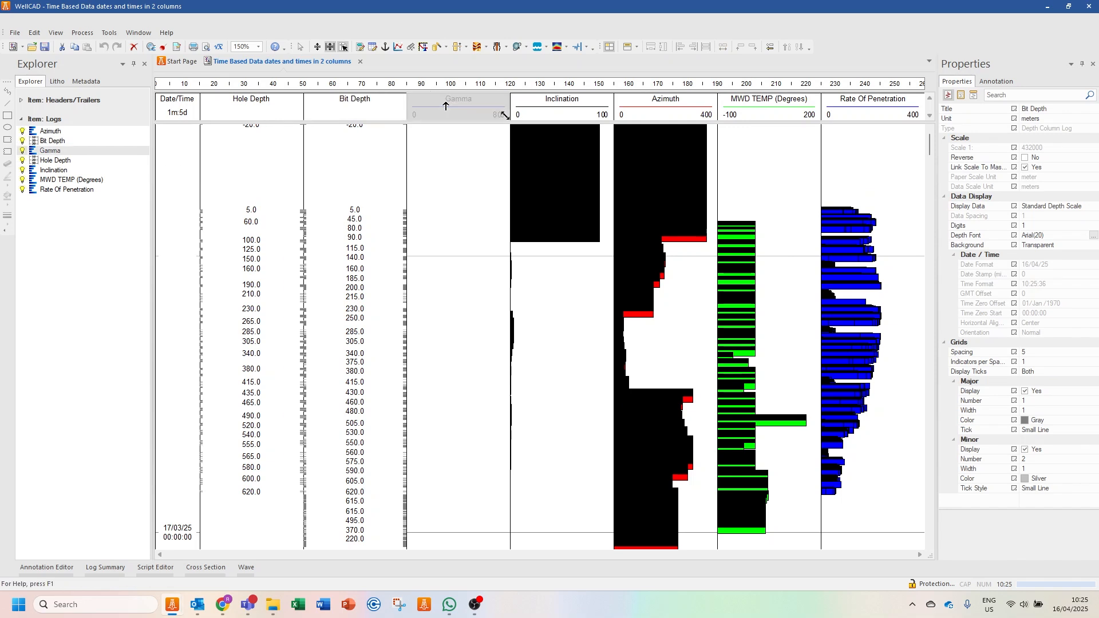
ctrl+click(568, 107)
ctrl+click(684, 102)
ctrl+click(751, 102)
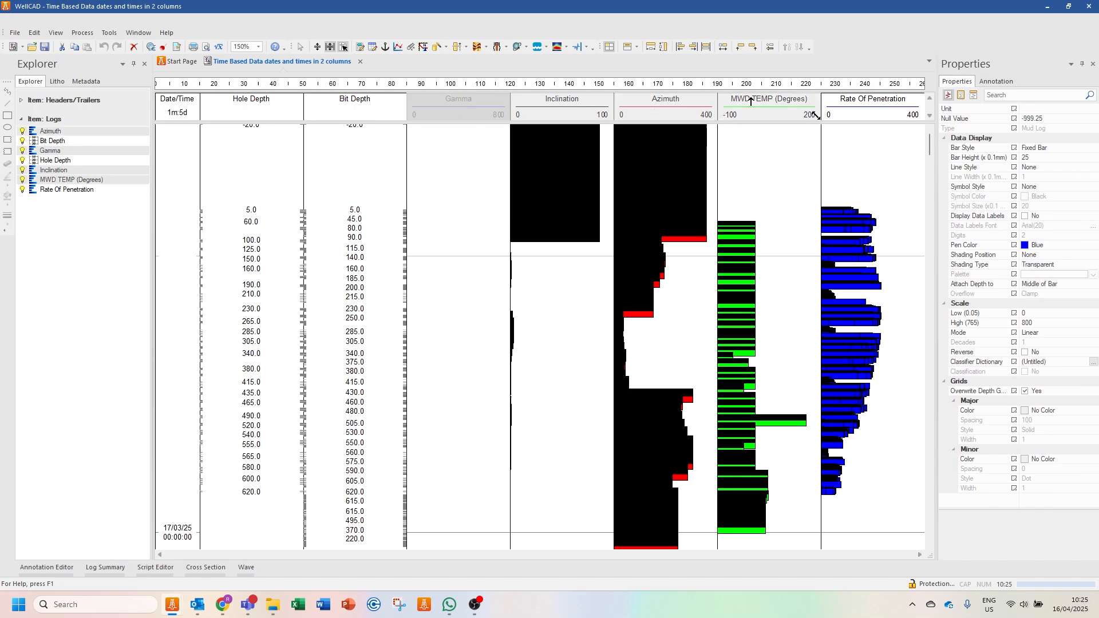
ctrl+click(917, 115)
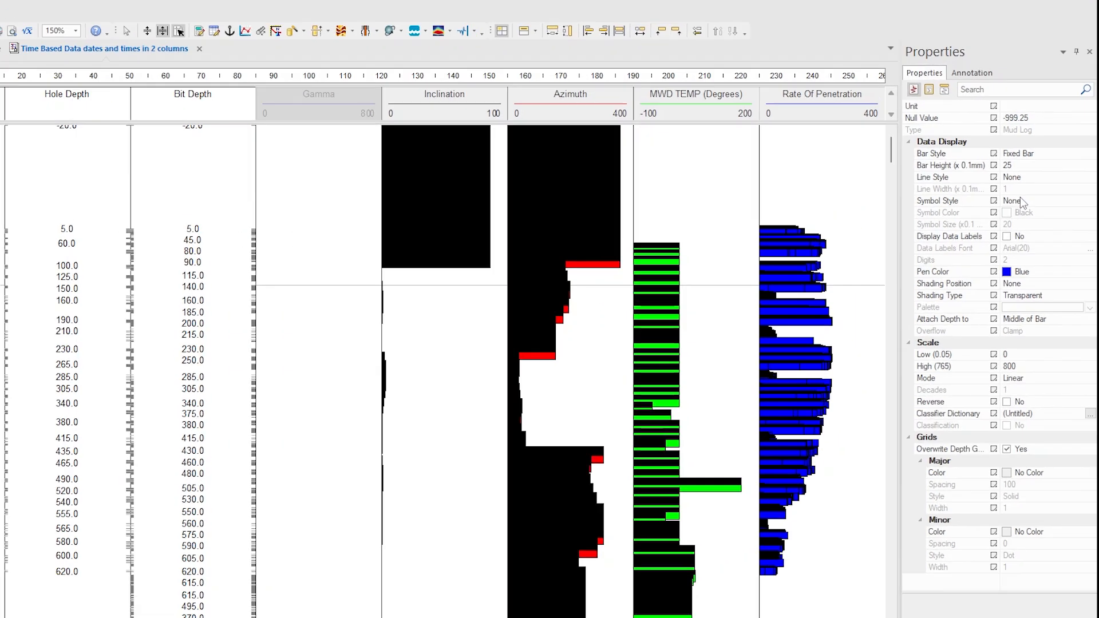
click(1037, 187)
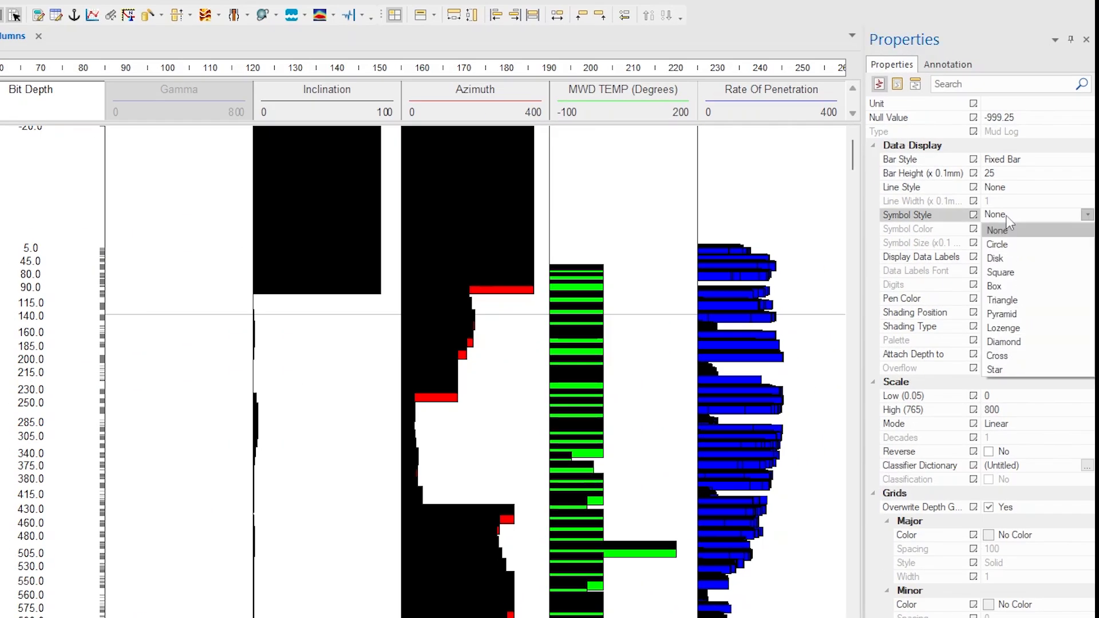
click(1024, 190)
click(1029, 187)
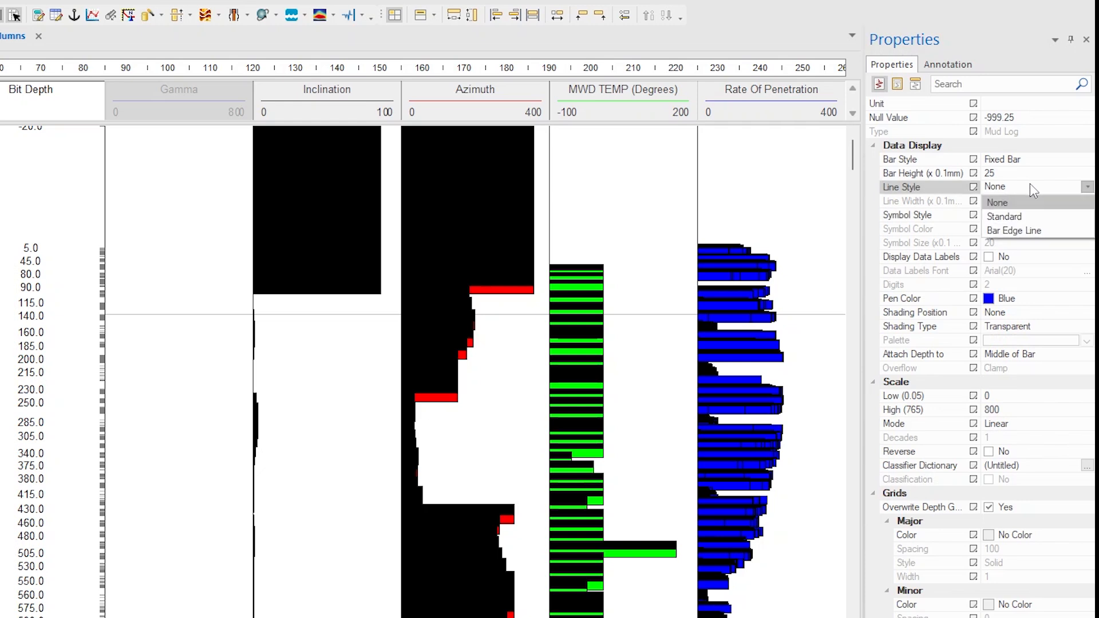
click(1039, 218)
- Set the line width of the five selected logs to 5 (x 0.1 mm)
click(1067, 201)
click(1086, 198)
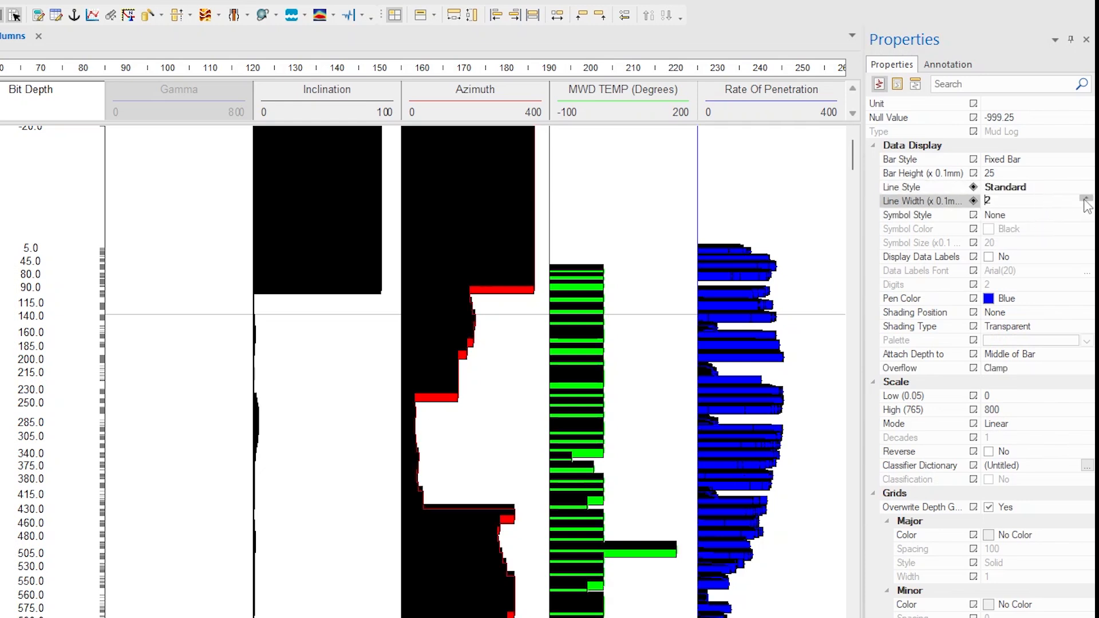
click(1086, 198)
click(1085, 198)
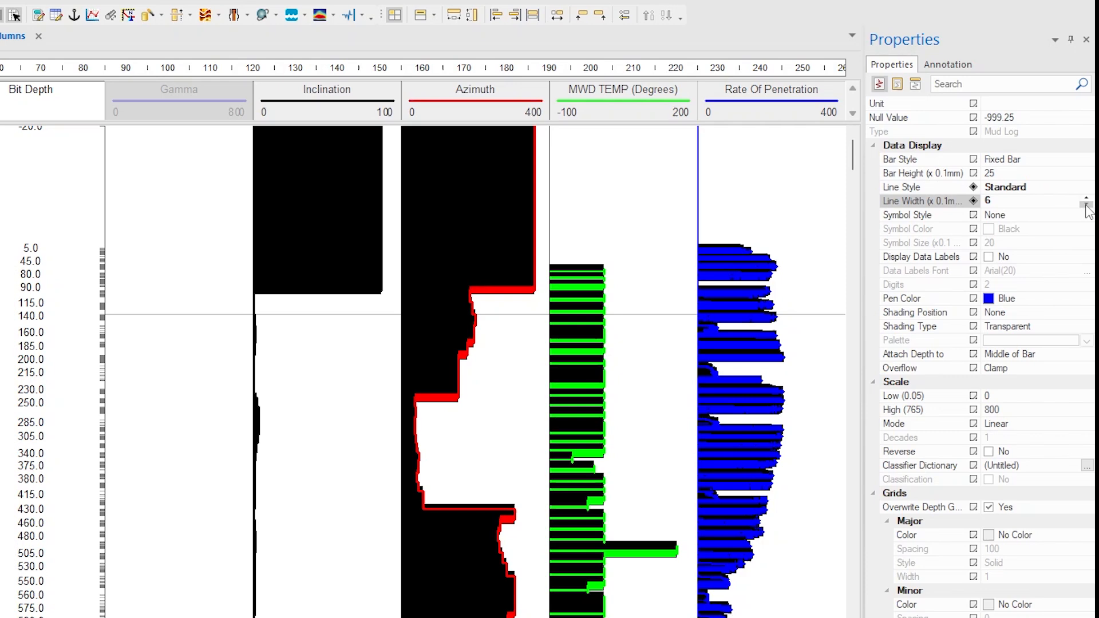
- Set the bar style of the five selected logs to None
click(1025, 161)
click(1026, 162)
click(1030, 173)
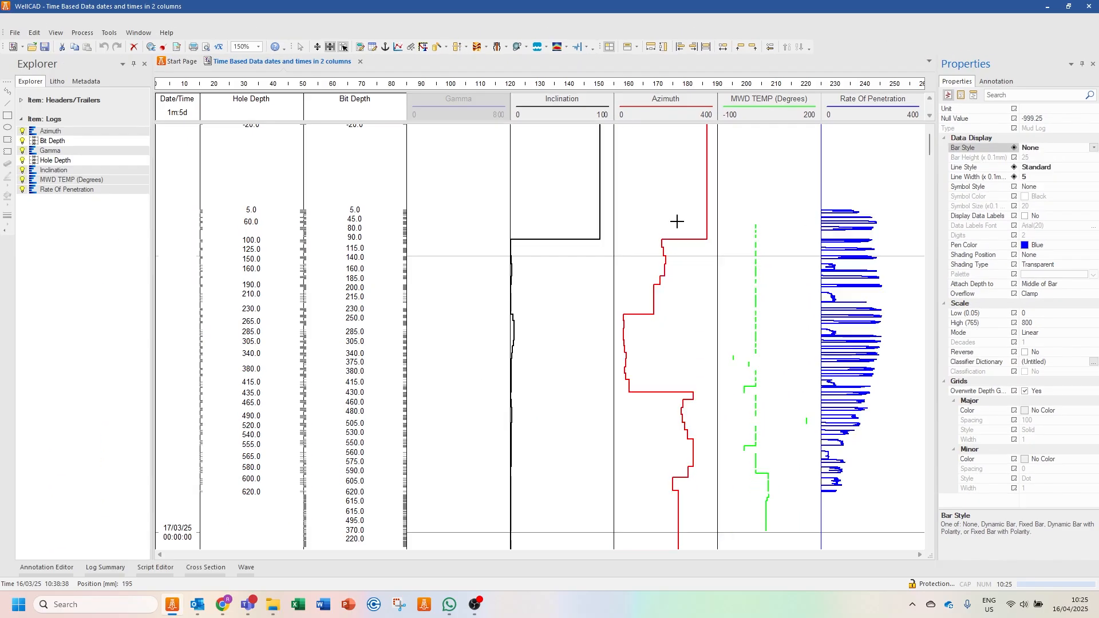
- Review the reformatted logs along the Date/Time axis and close the "Time Based Data dates and times in 2 columns" document
scroll(626, 234, down, 10)
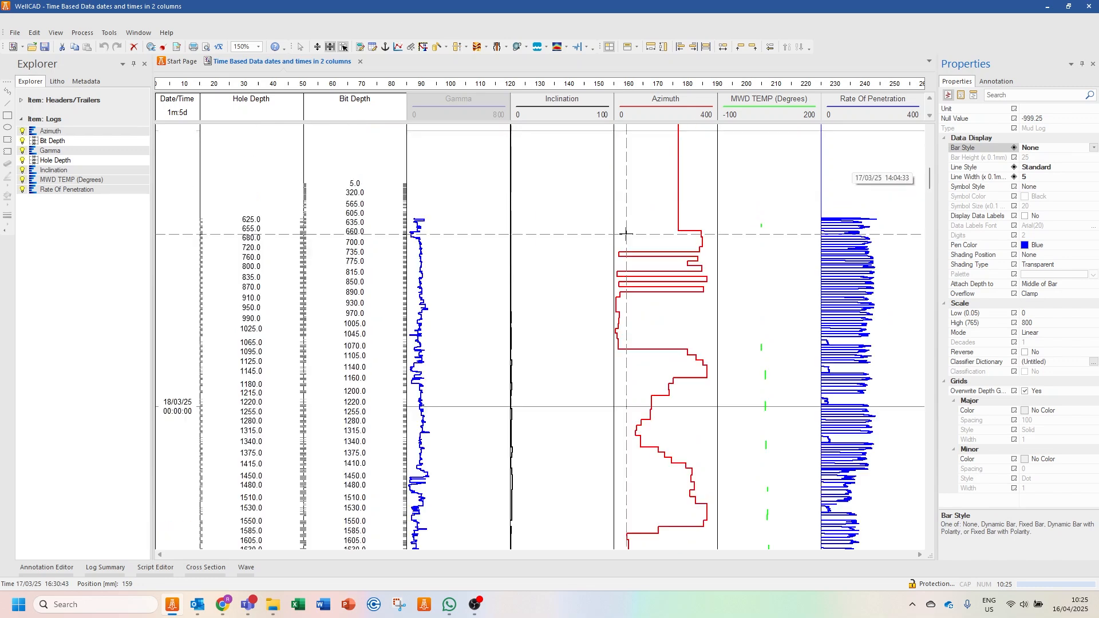
scroll(626, 234, down, 10)
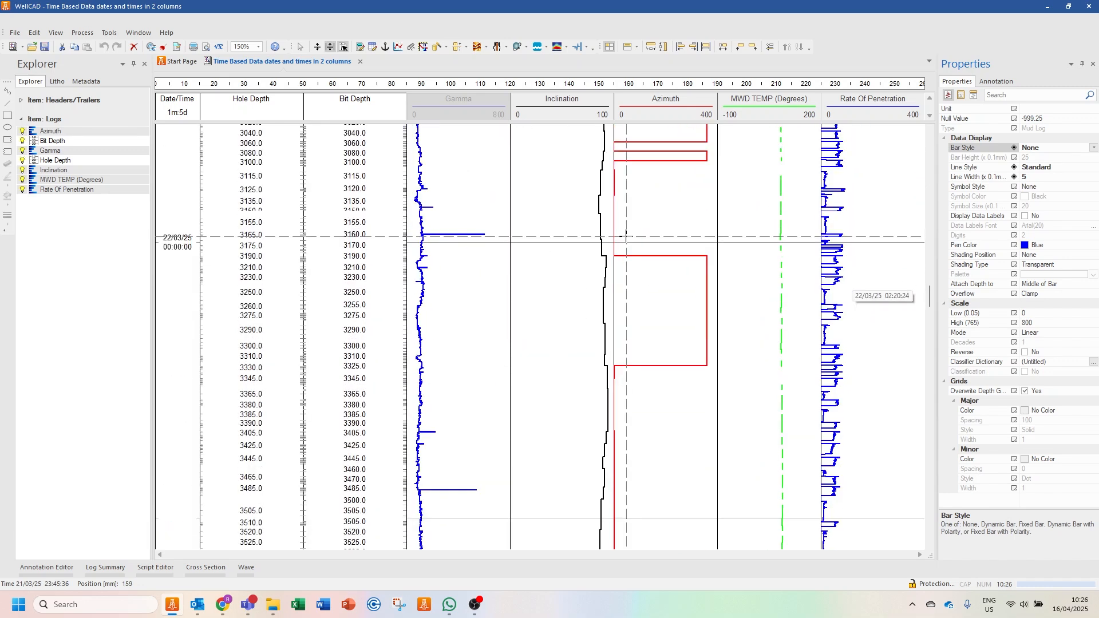
click(360, 61)
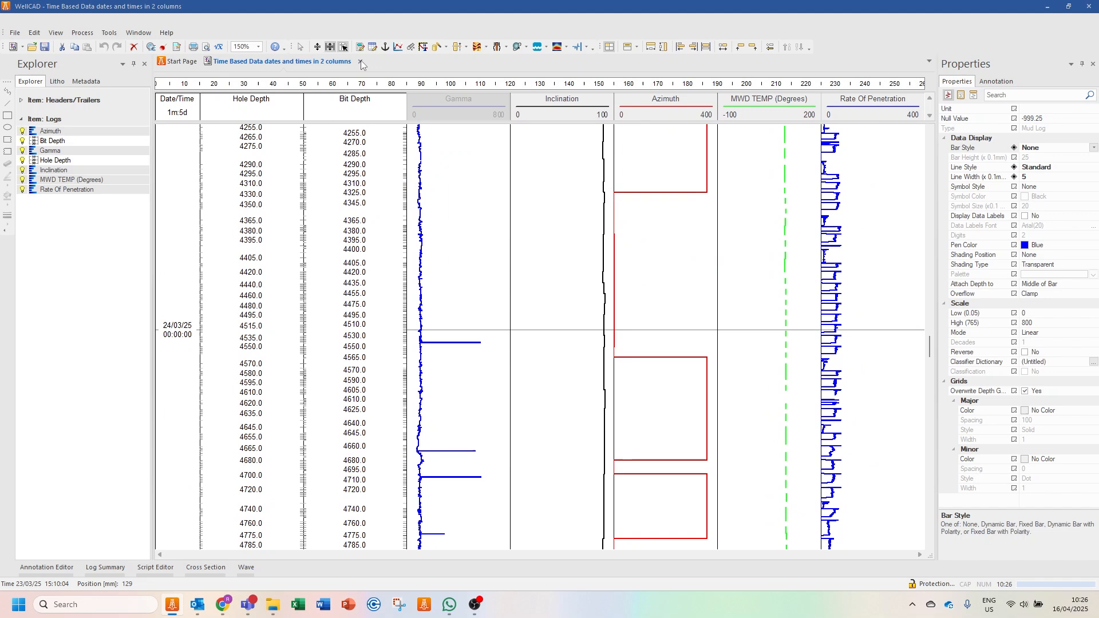
click(553, 329)
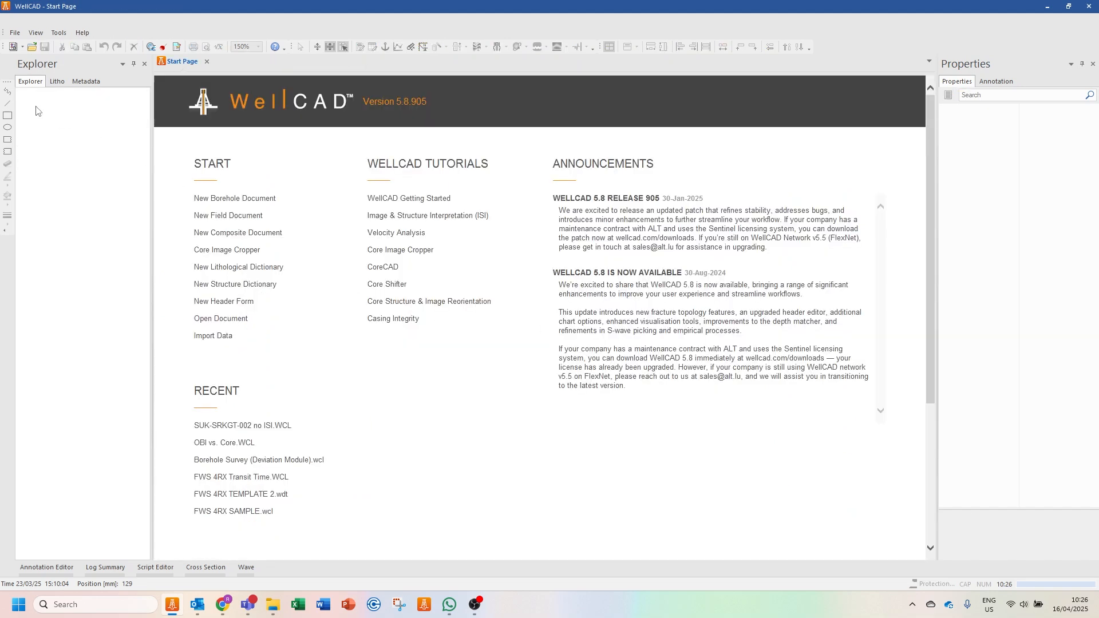
- Start a single-file import of "Time Based Data MMDDYYY format.csv" from the Time Based Data Import folder
click(15, 33)
mouse_move(109, 125)
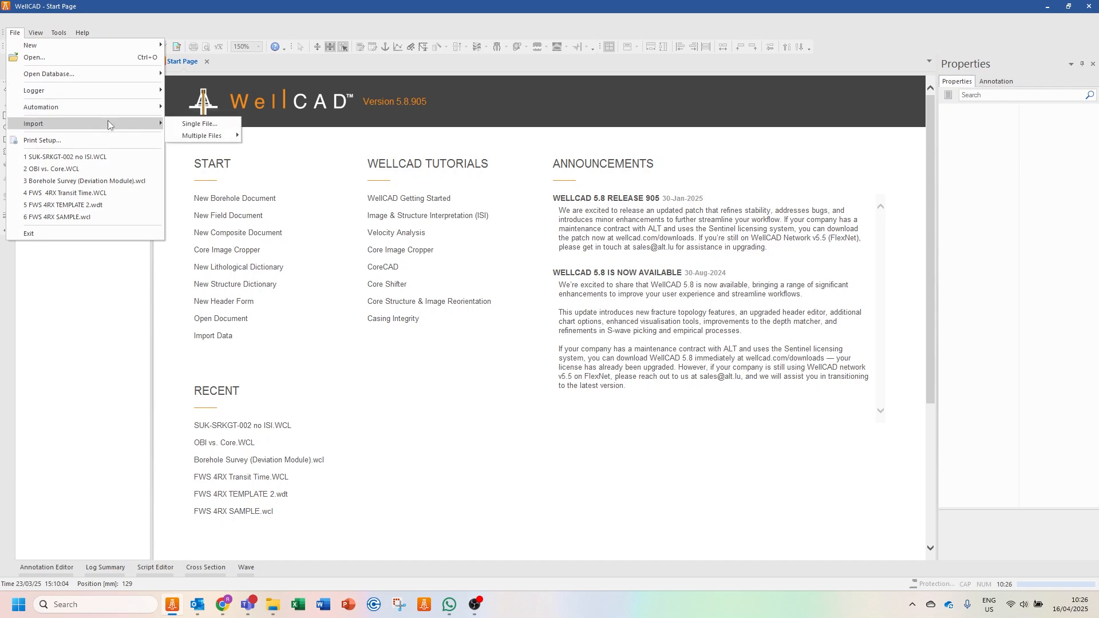
click(196, 124)
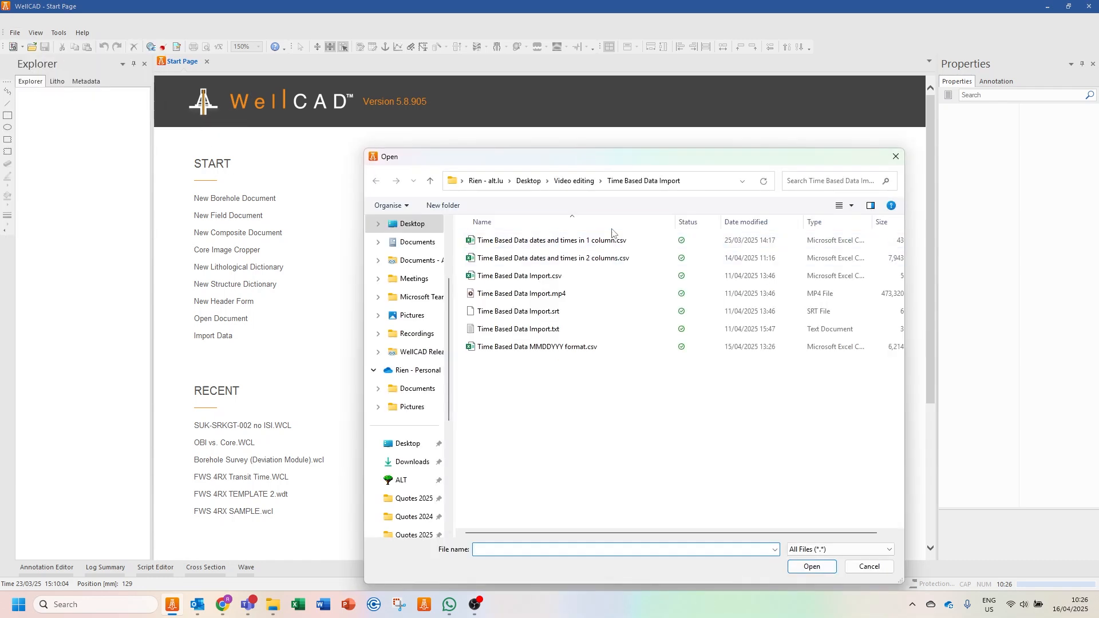
click(547, 347)
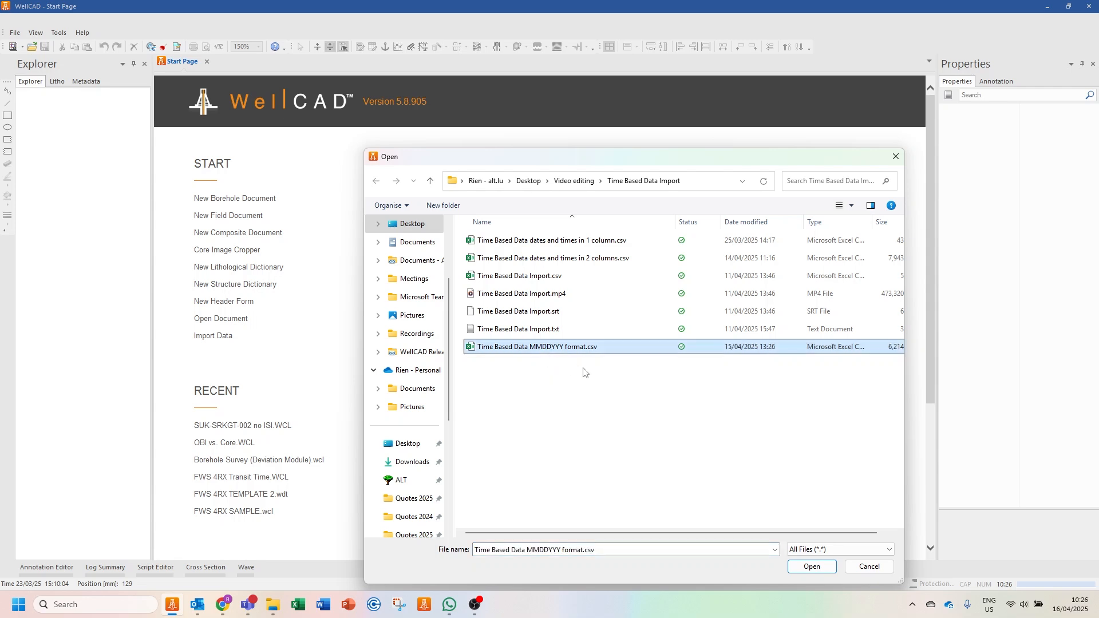
click(811, 567)
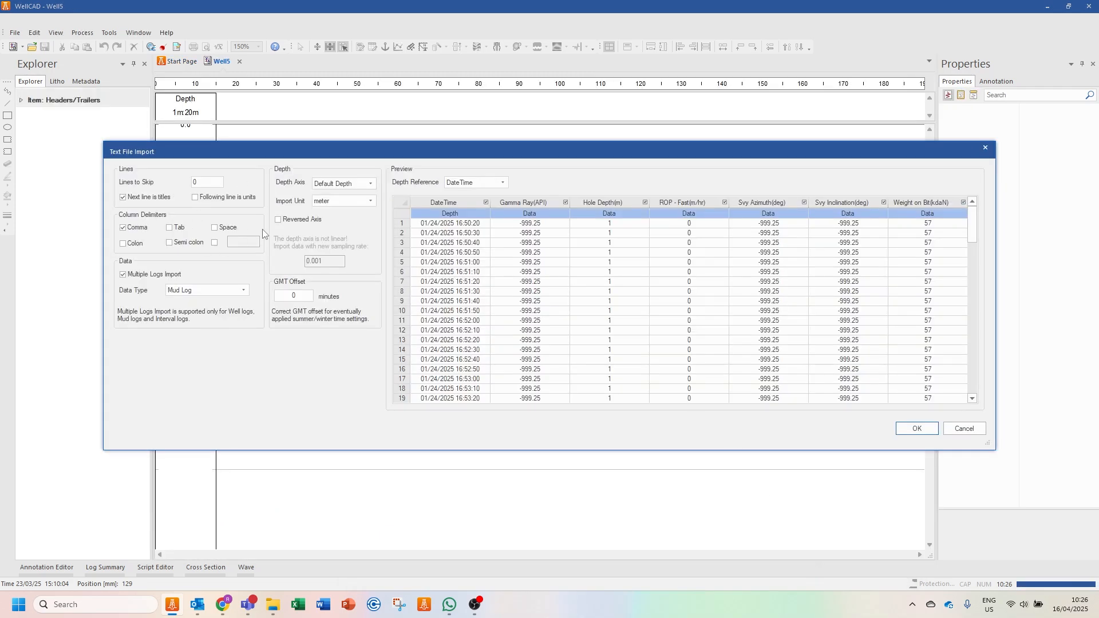
- Set the import unit to seconds and define the DateTime column's format as MM/DD/YYYY hh:mm:ss
click(343, 202)
click(361, 229)
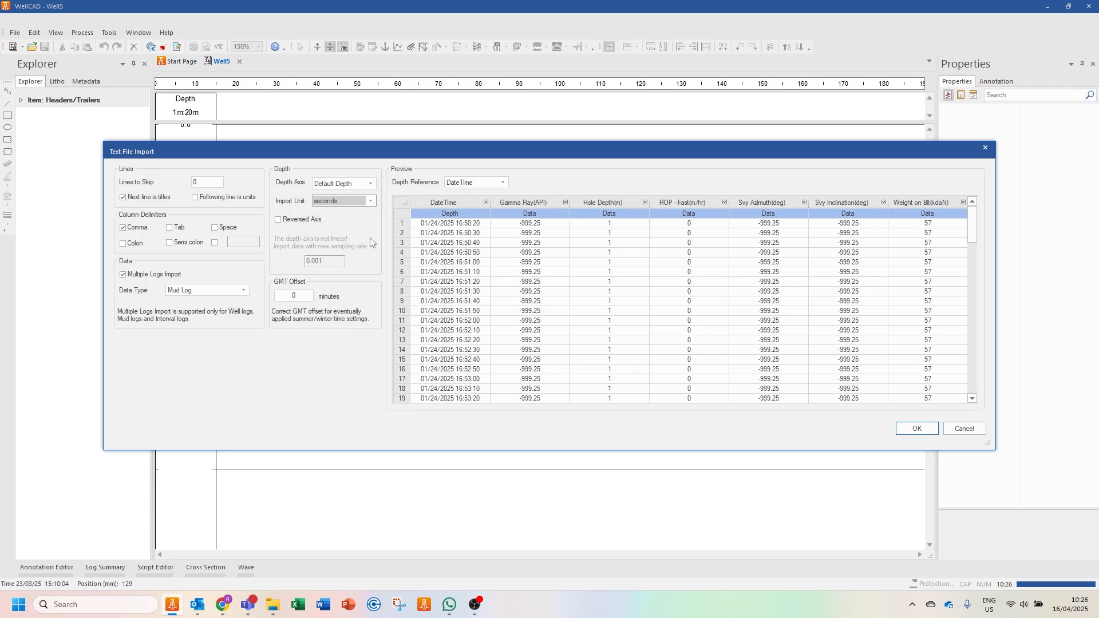
click(452, 214)
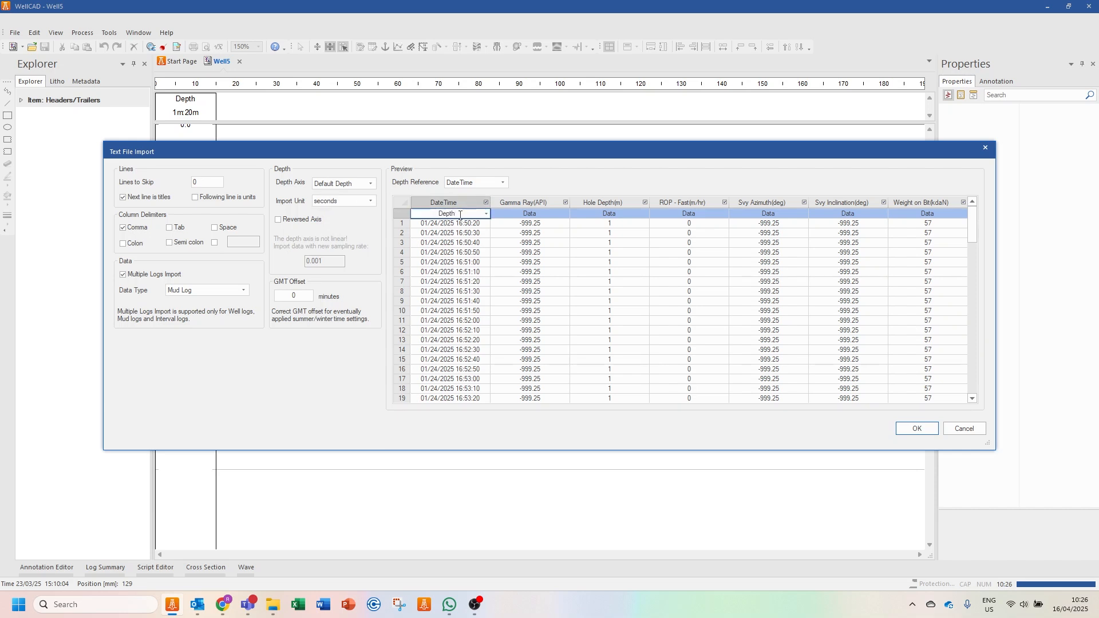
click(486, 214)
click(465, 214)
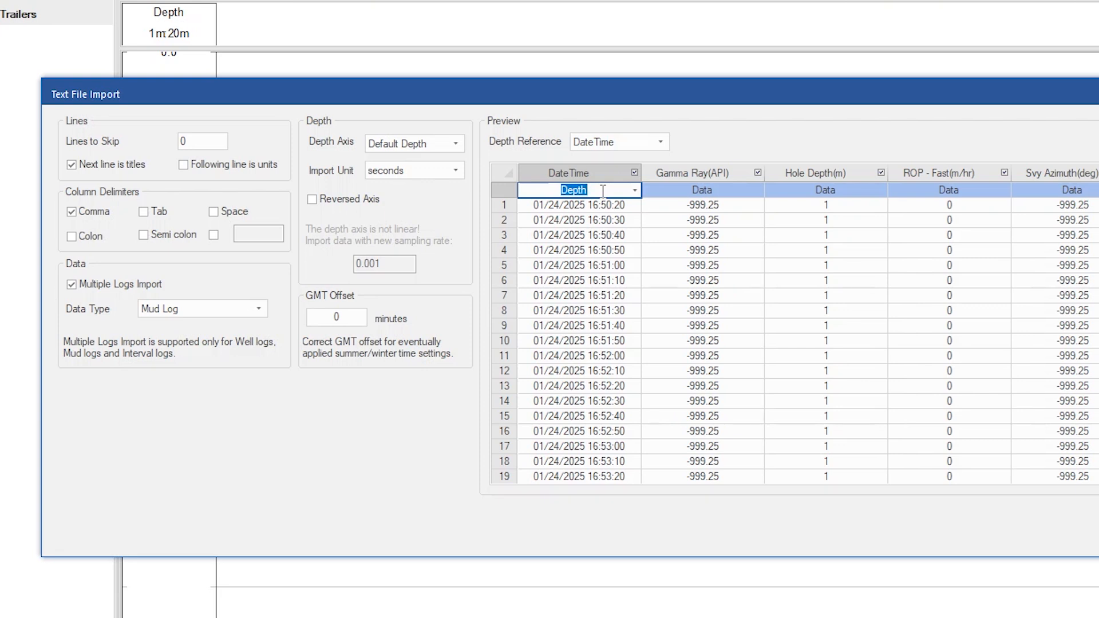
text(MM/DD/YYYY hh:mm:ss)
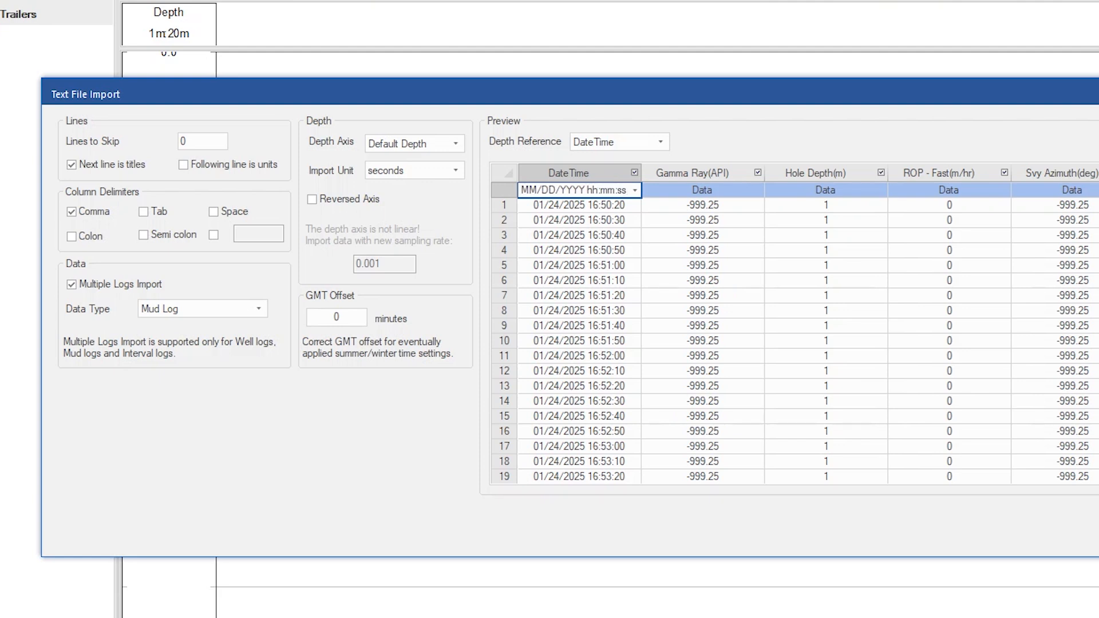
key(Return)
- Assign the Depth type to the Hole Depth(m) column and run the text file import
click(867, 189)
click(881, 190)
click(857, 211)
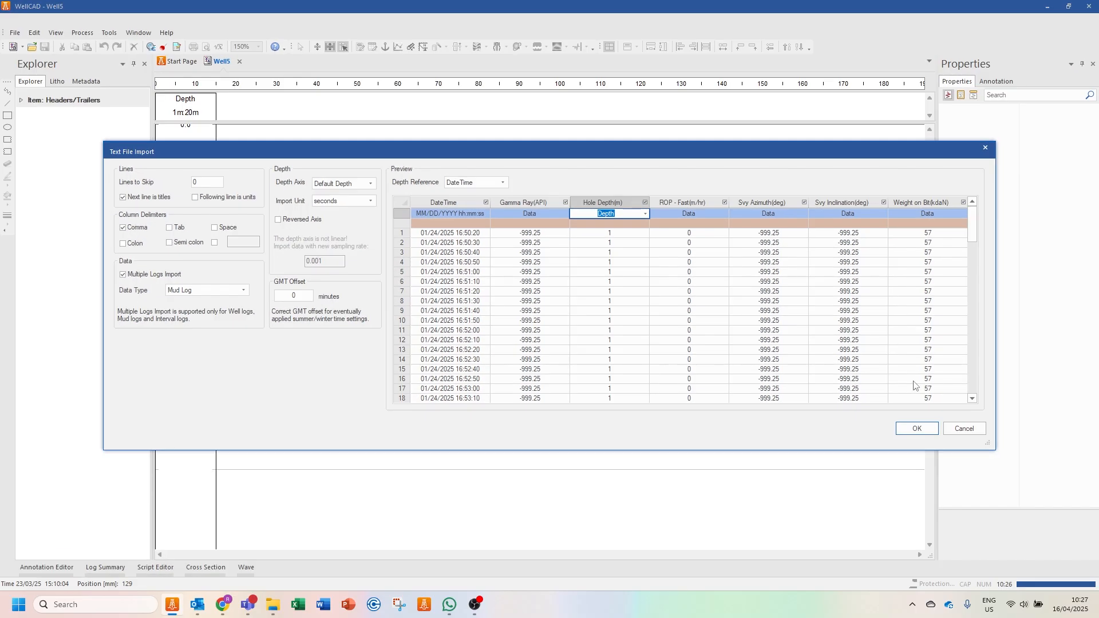
click(917, 429)
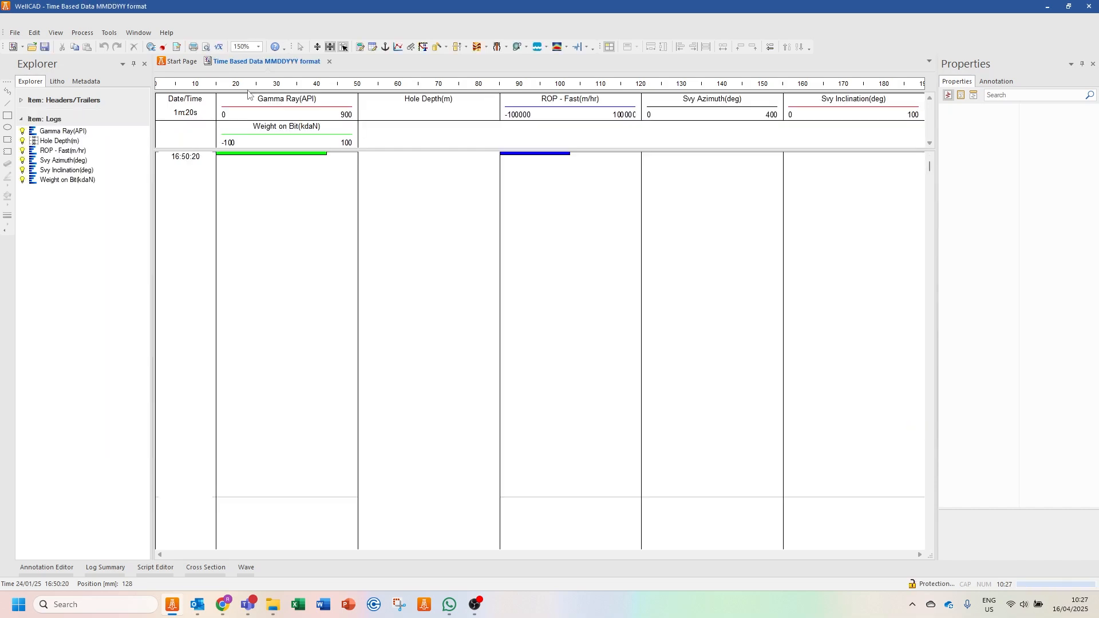
- Examine the date and time stamps of the ROP - Fast(m/hr) log in its data editor, and close the editor
right_click(560, 109)
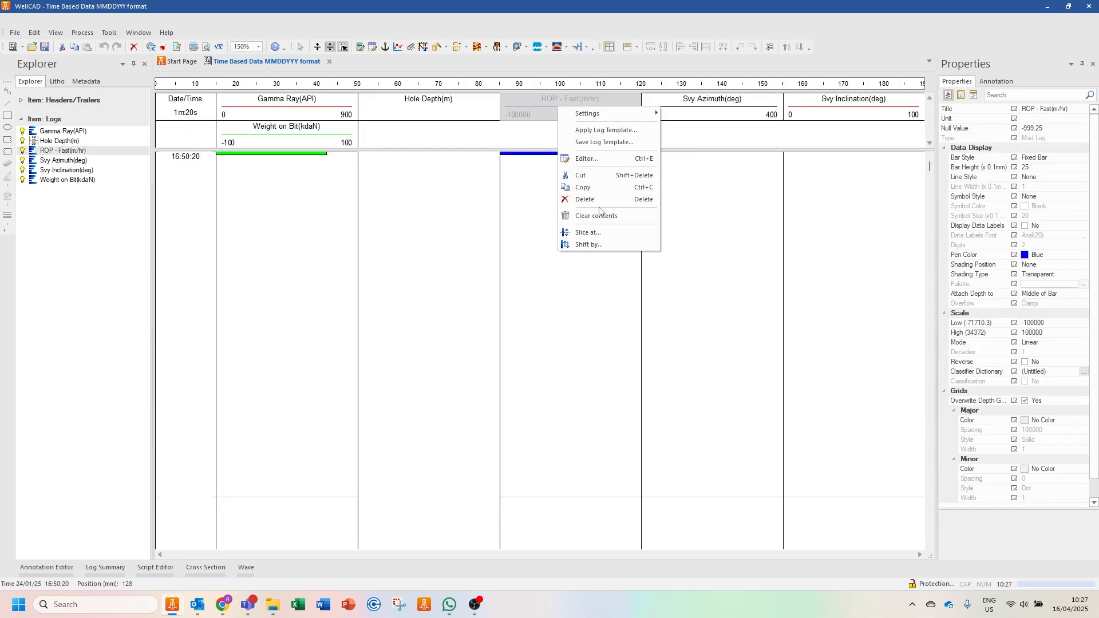
click(589, 160)
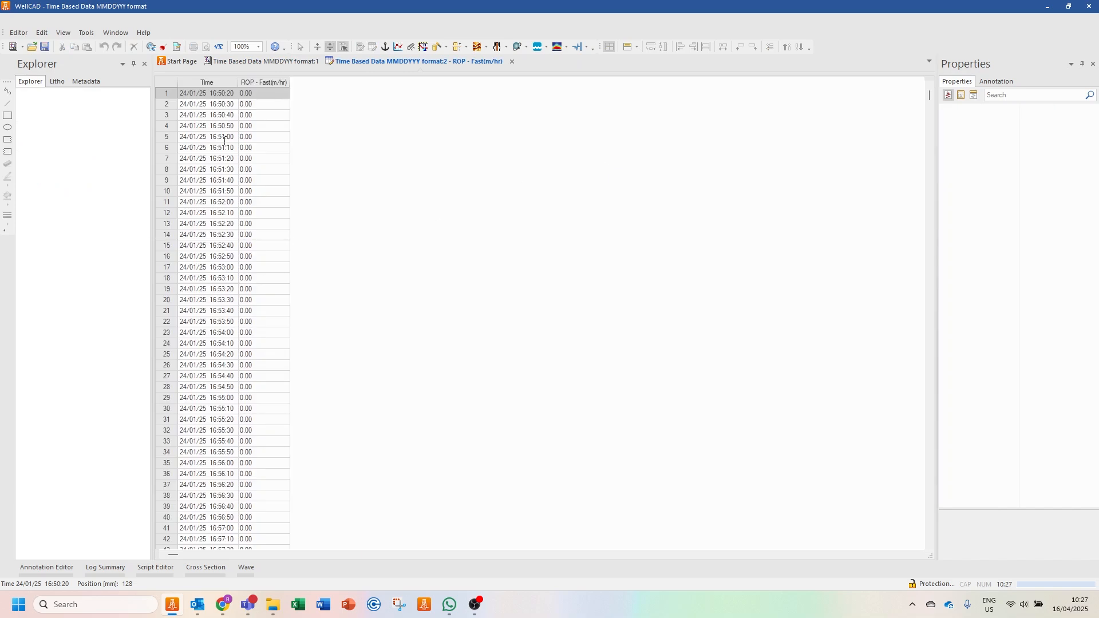
drag(930, 98, 920, 356)
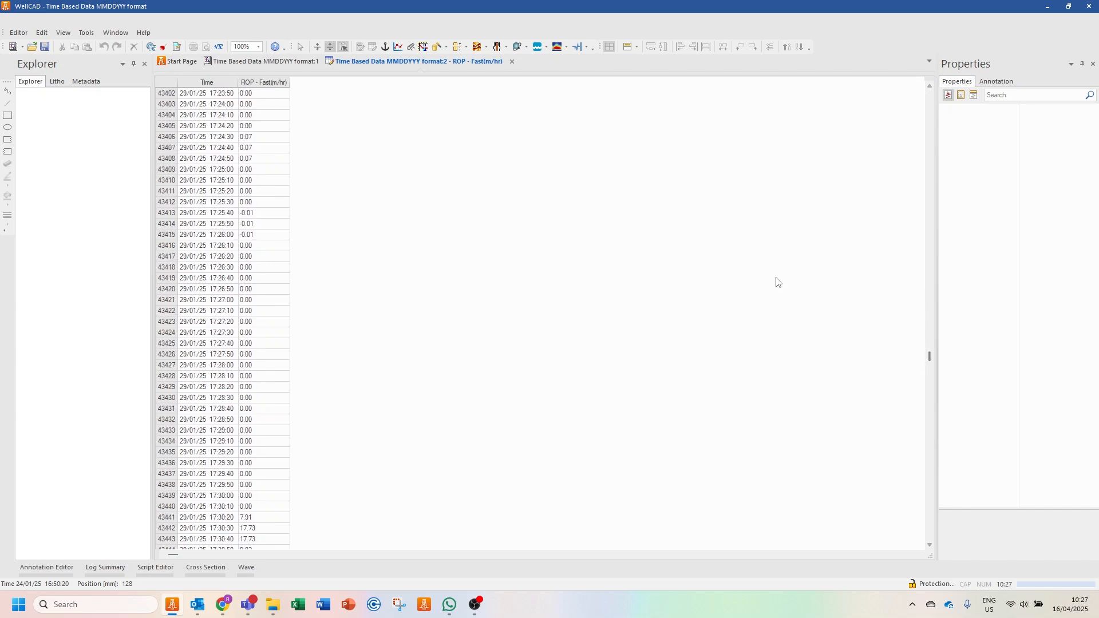
click(511, 61)
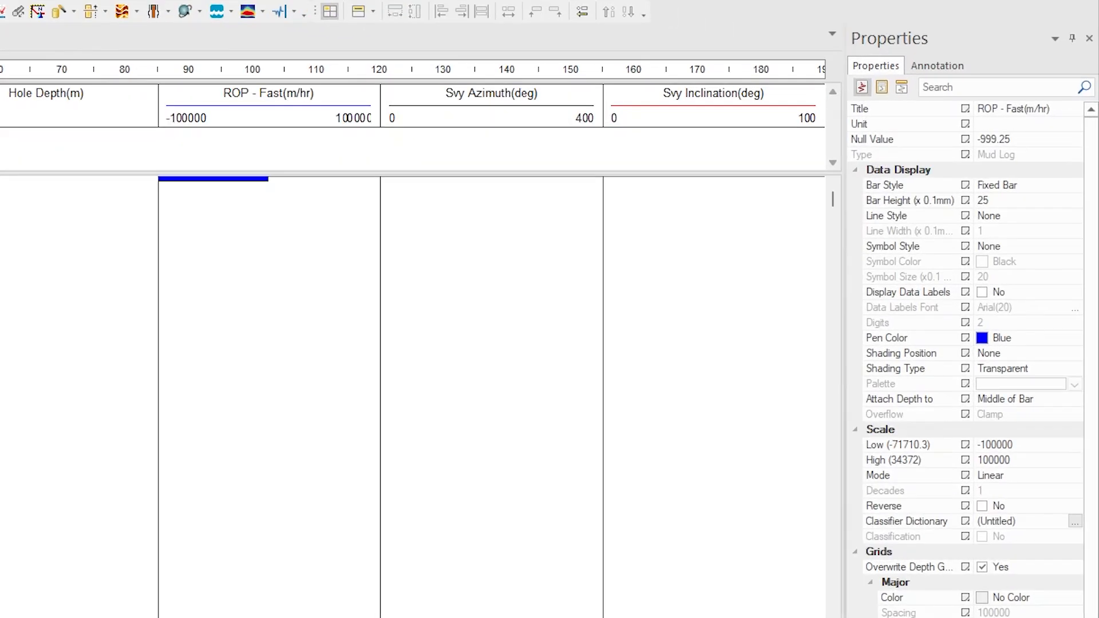
- Set the Date/Time axis data scale unit to days and its scale to 1:2
click(902, 88)
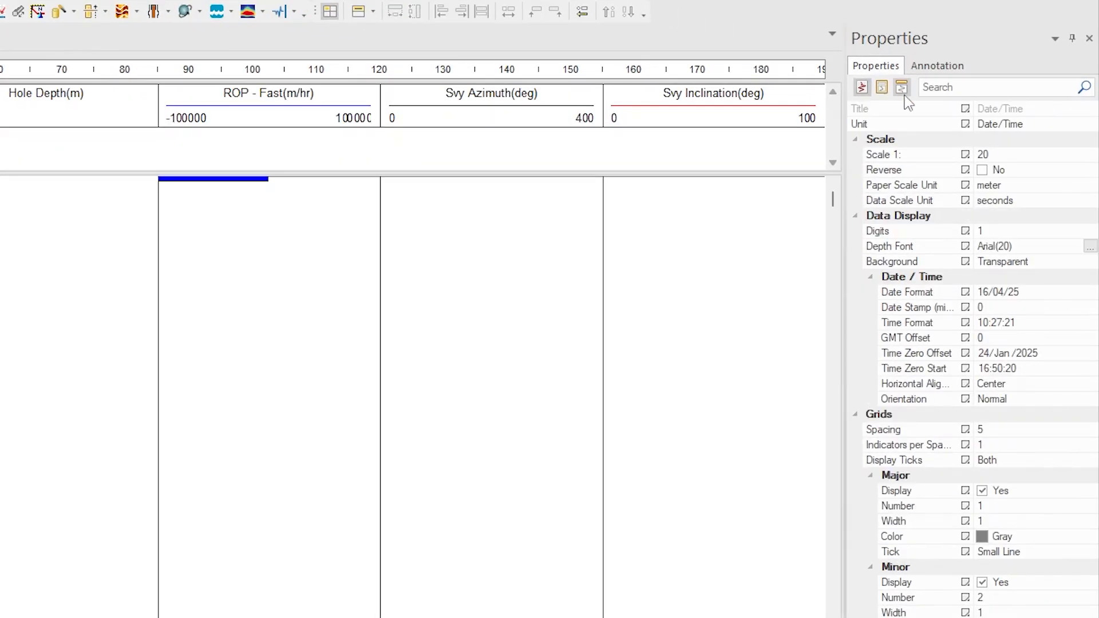
click(993, 203)
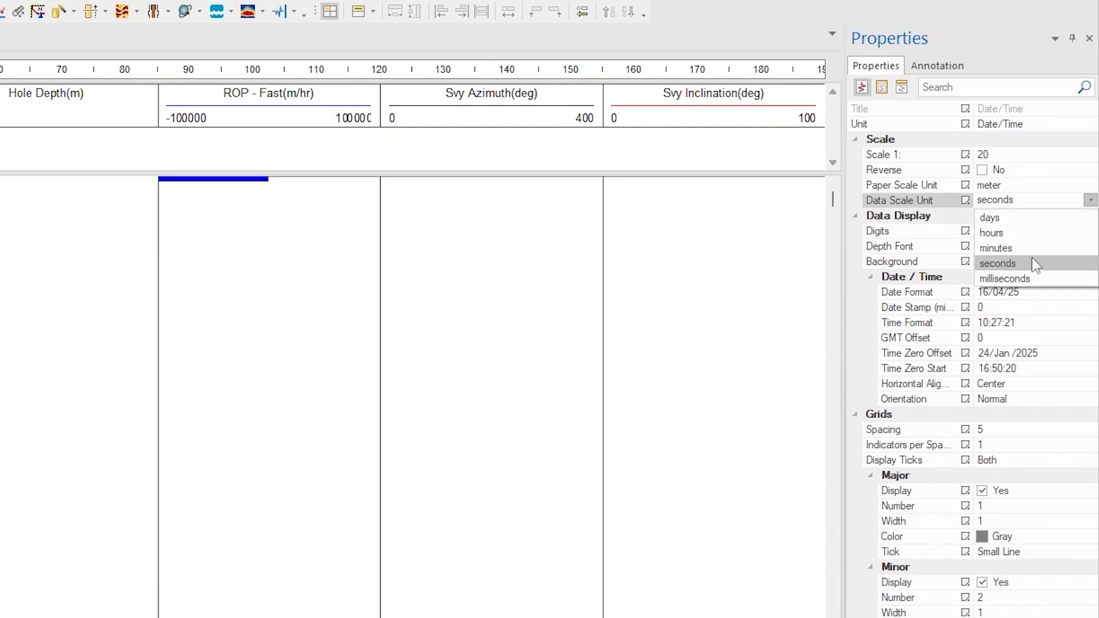
click(1039, 221)
click(1047, 152)
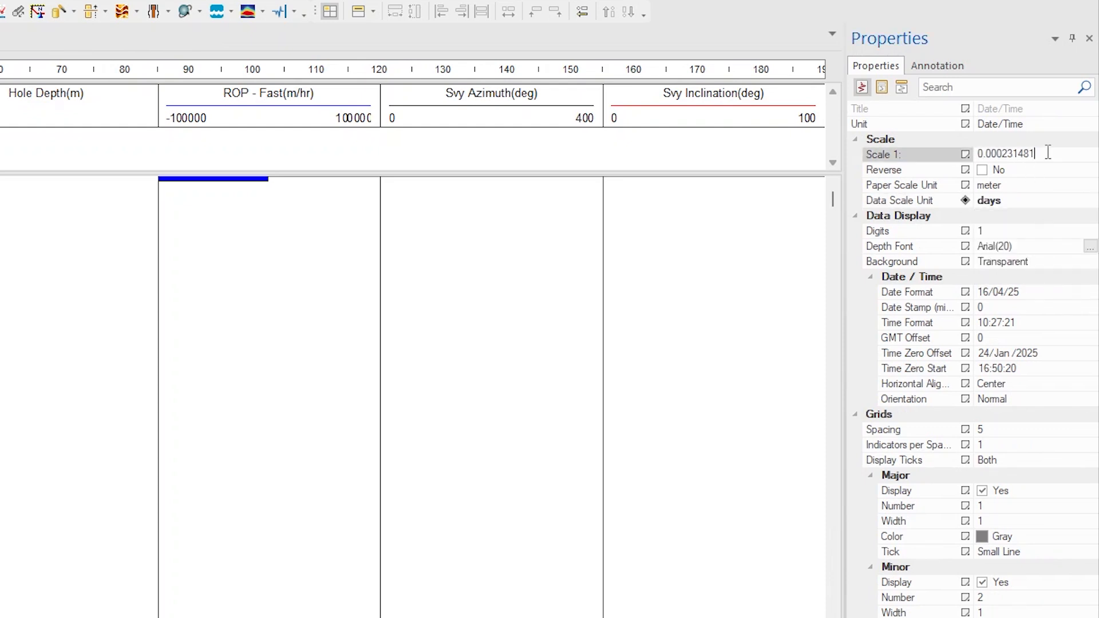
text(2)
- Set the grid spacing of the Date/Time axis to 86400
click(998, 430)
drag(999, 429, 945, 426)
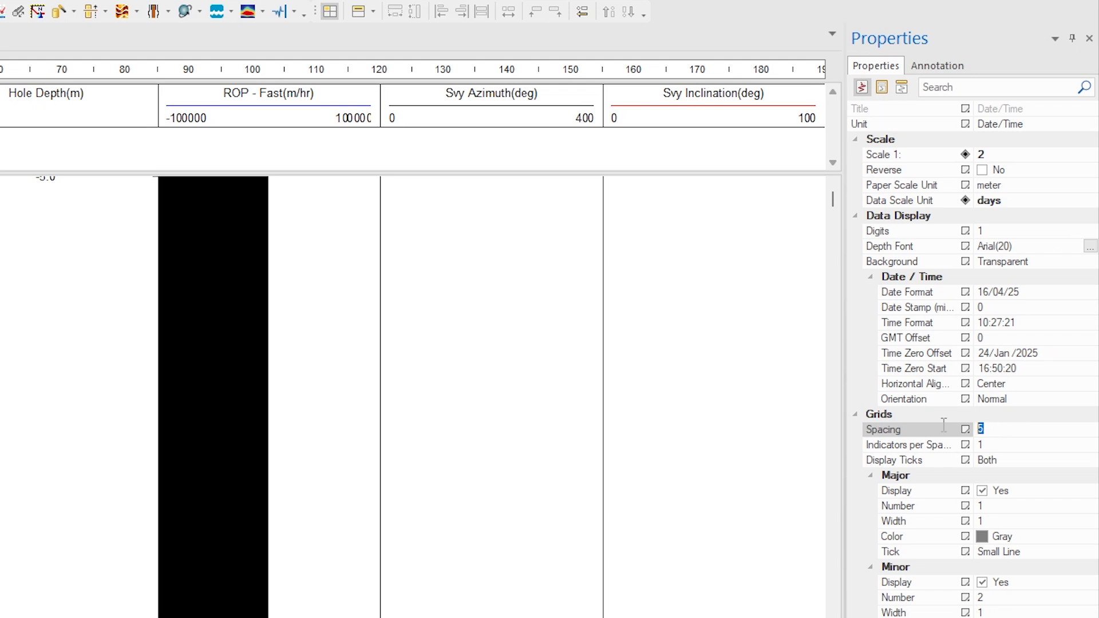
text(86400)
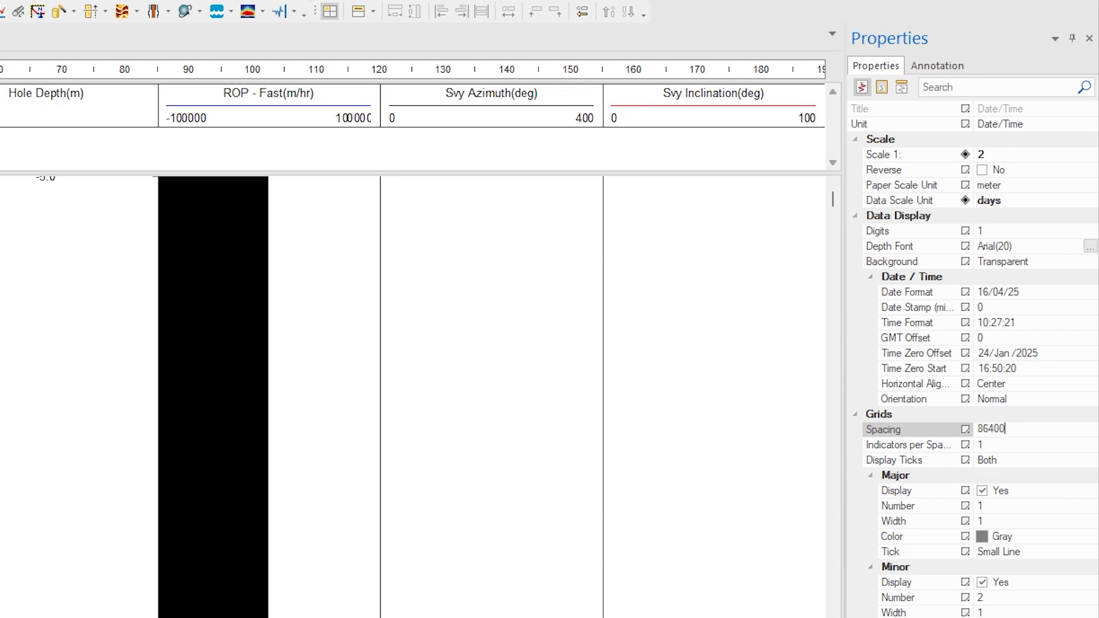
- Distribute the Date/Time, Hole Depth and all other log columns side by side across the page, without overlaps
click(185, 101)
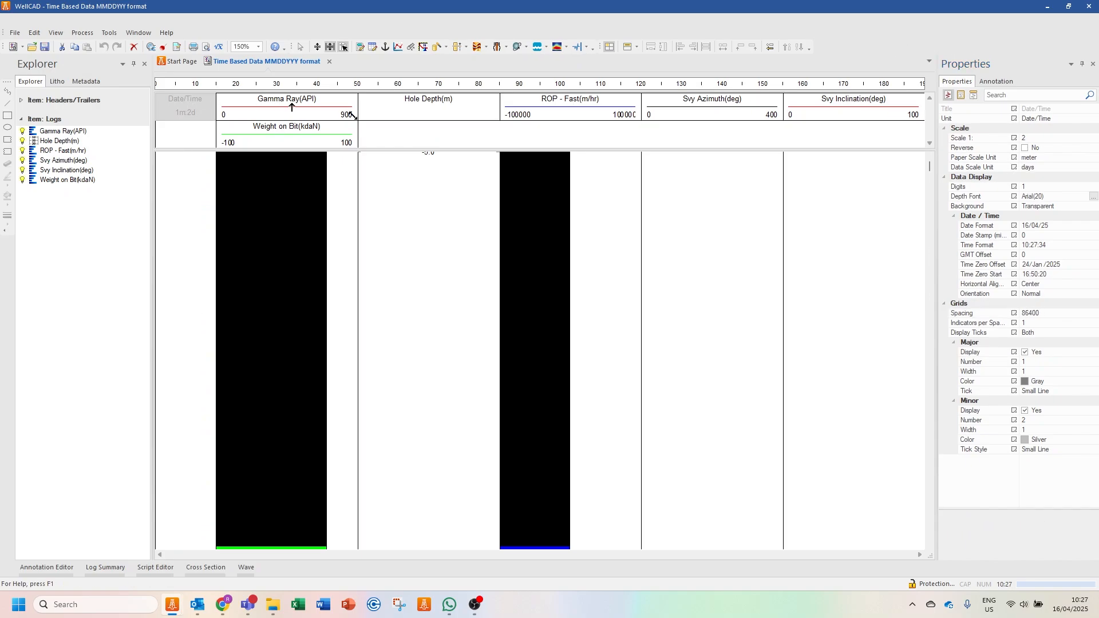
ctrl+click(423, 108)
ctrl+click(305, 110)
ctrl+click(630, 112)
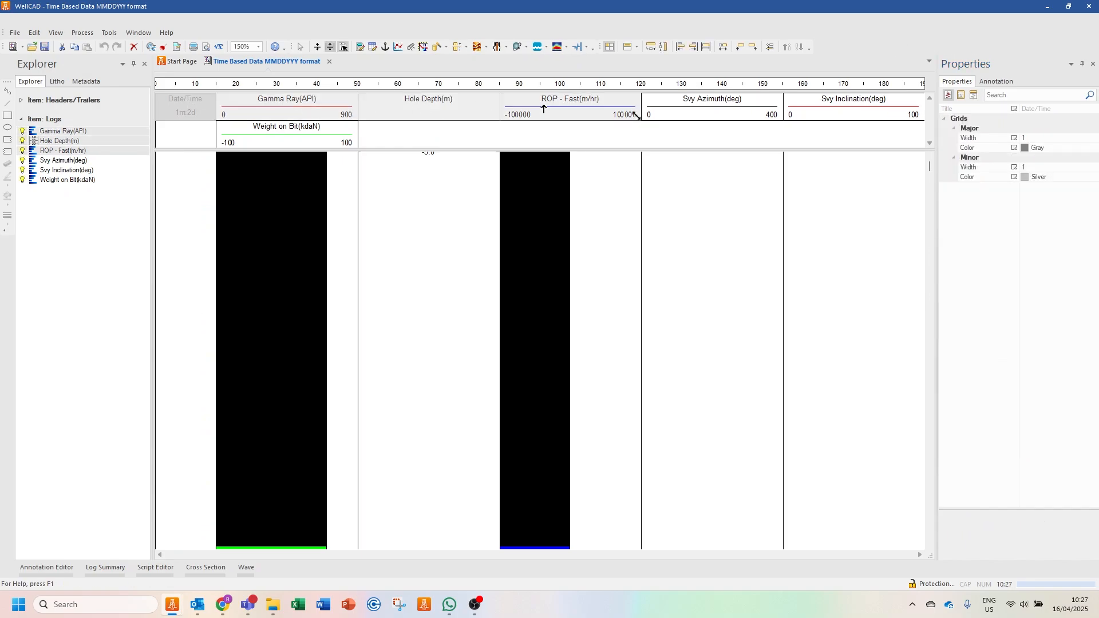
ctrl+click(738, 104)
ctrl+click(795, 110)
ctrl+click(350, 143)
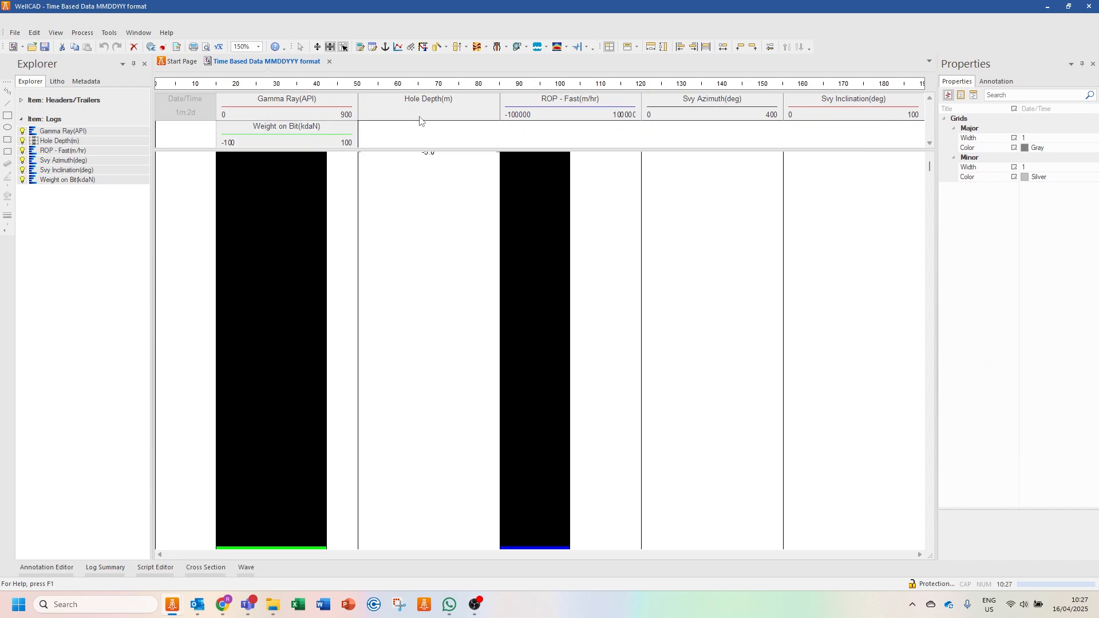
click(723, 48)
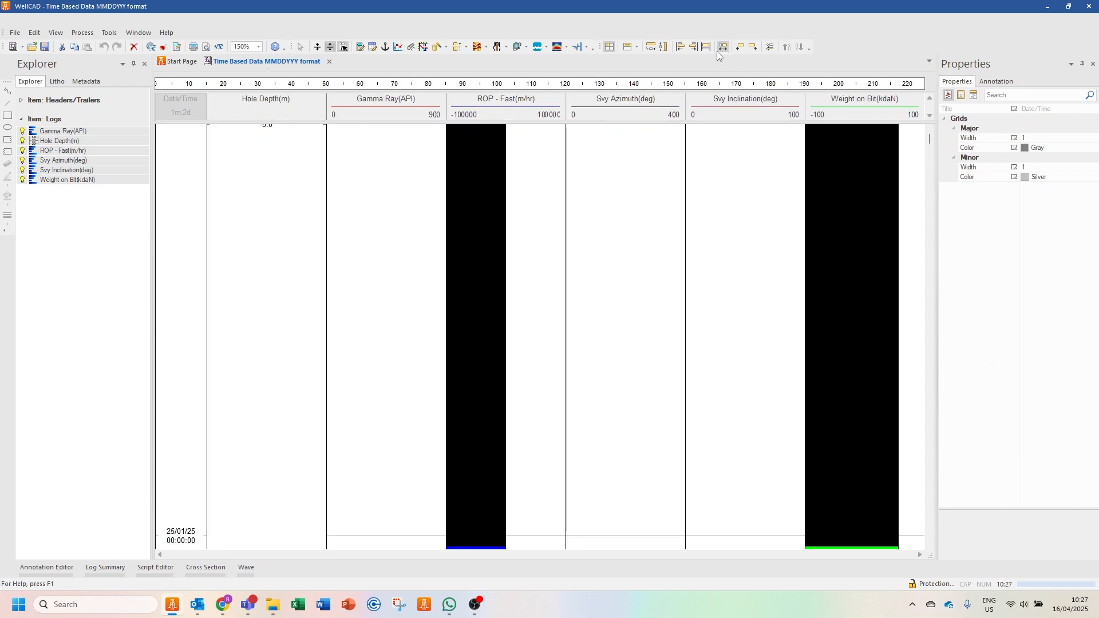
- Set the line style of the Gamma Ray, ROP - Fast, Svy Azimuth, Svy Inclination and Weight on Bit logs to Standard
click(386, 108)
ctrl+click(675, 108)
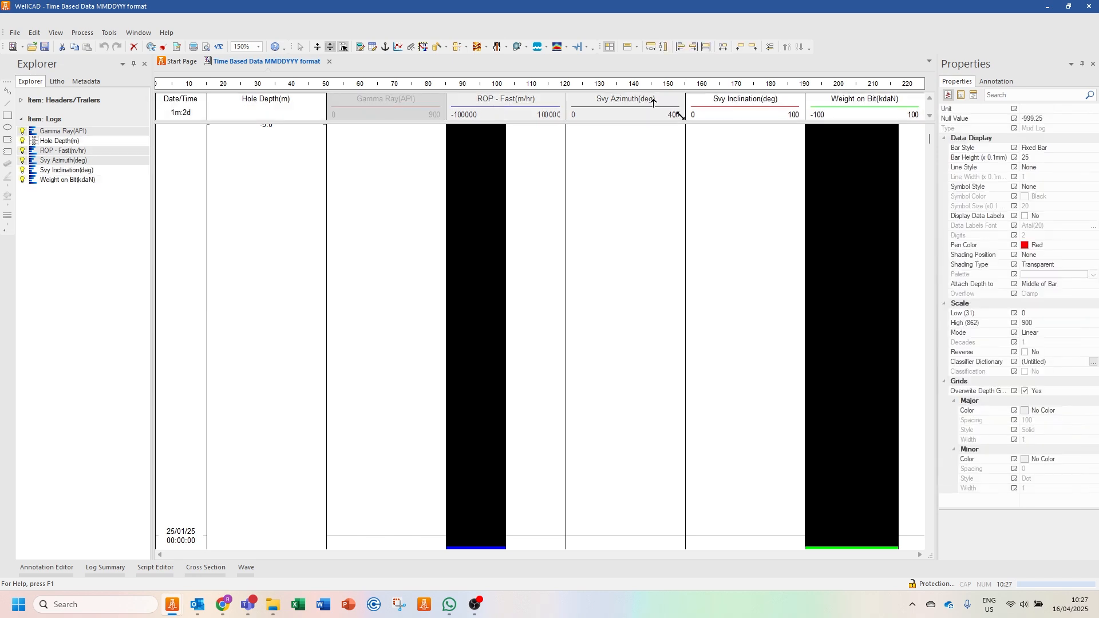
ctrl+click(792, 104)
ctrl+click(919, 111)
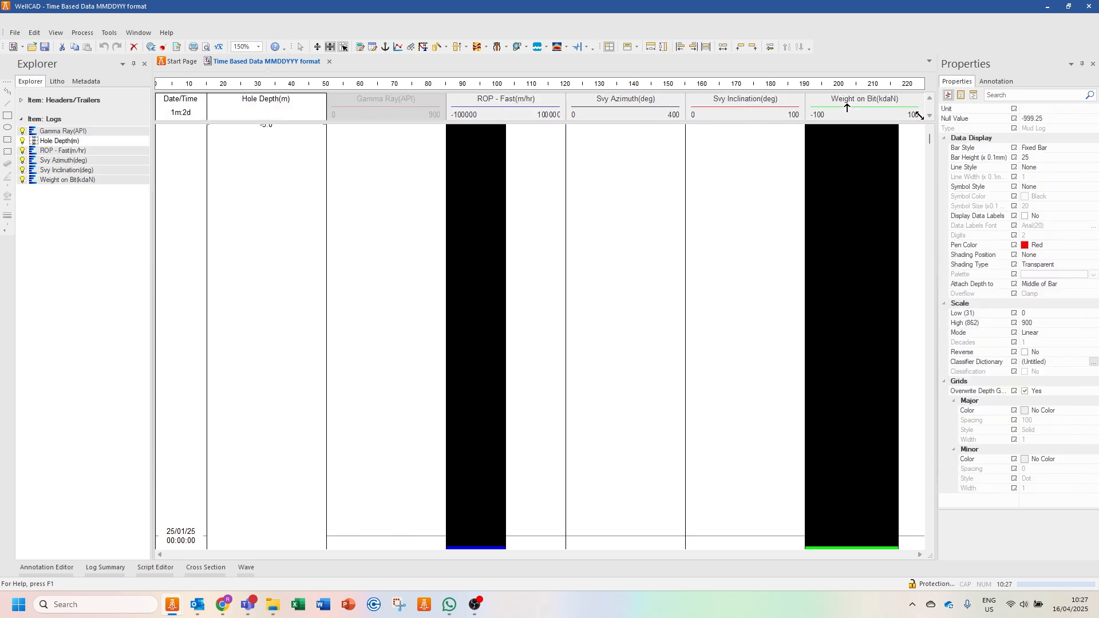
click(1075, 162)
click(1076, 167)
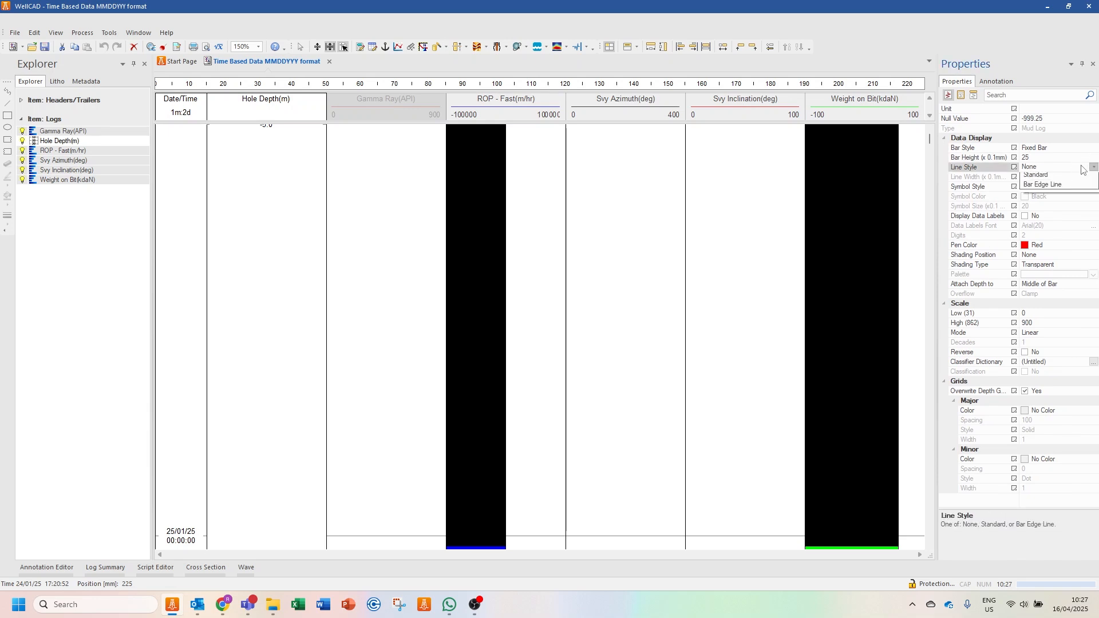
click(1078, 185)
- Set the five selected logs' line width to 5 (x 0.1 mm) and their bar style to None
click(1059, 178)
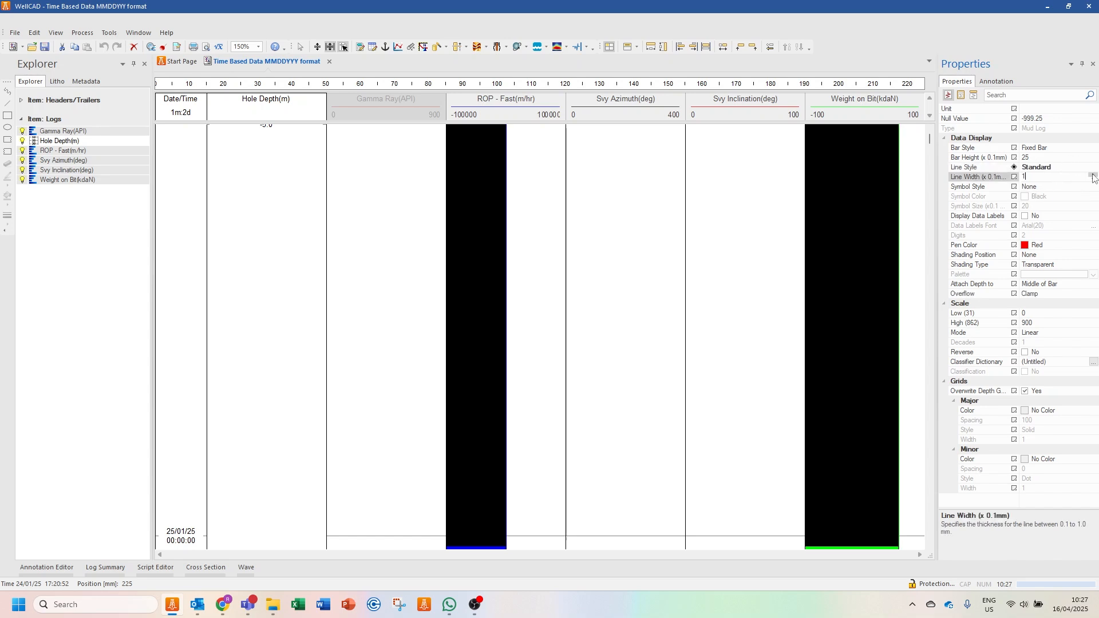
click(1059, 148)
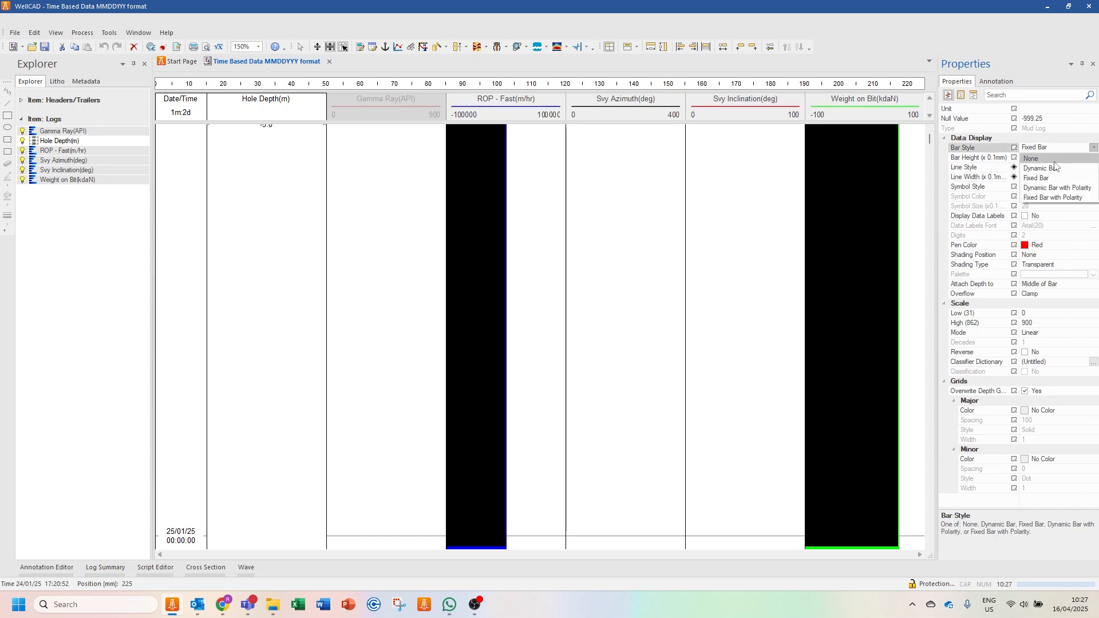
click(1056, 160)
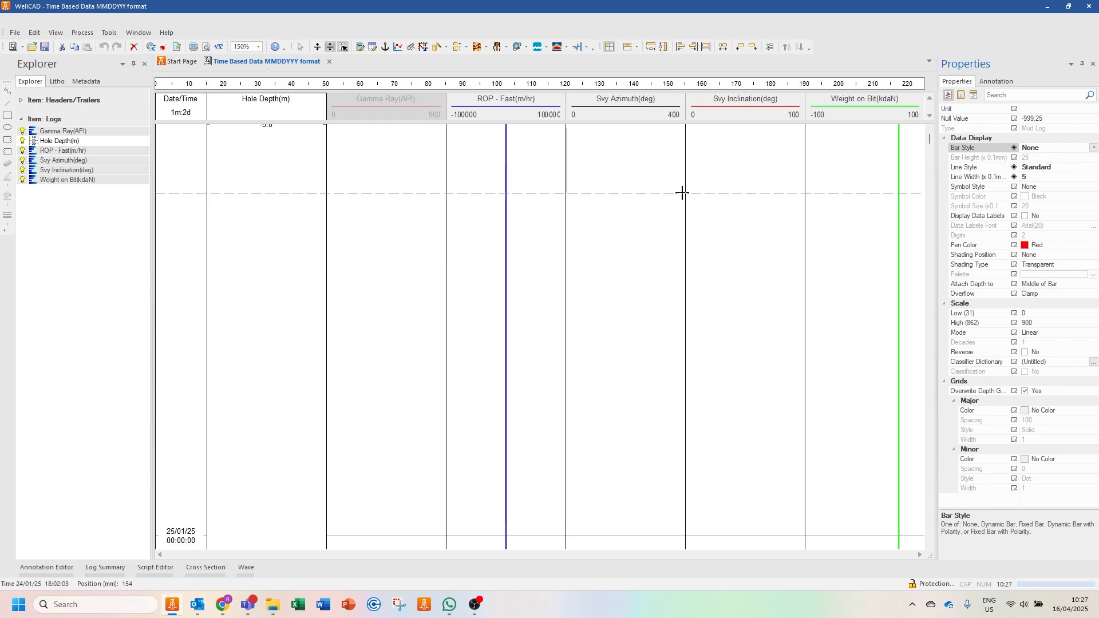
- Examine the formatted curves and Hole Depth values along the Date/Time axis
scroll(681, 193, down, 5)
scroll(681, 193, down, 20)
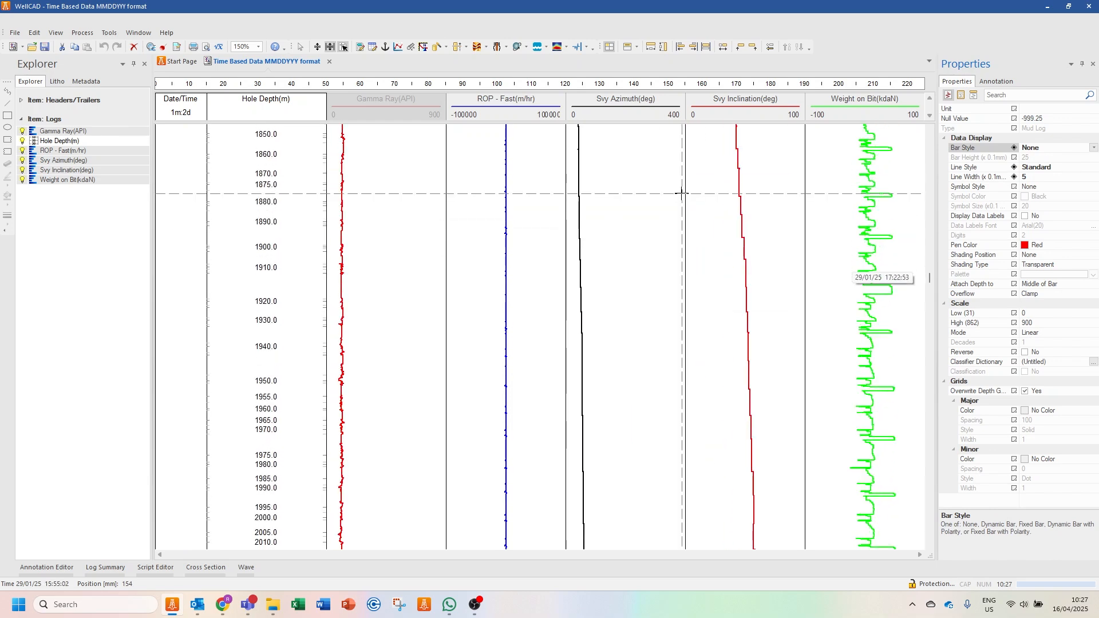
scroll(679, 201, down, 15)
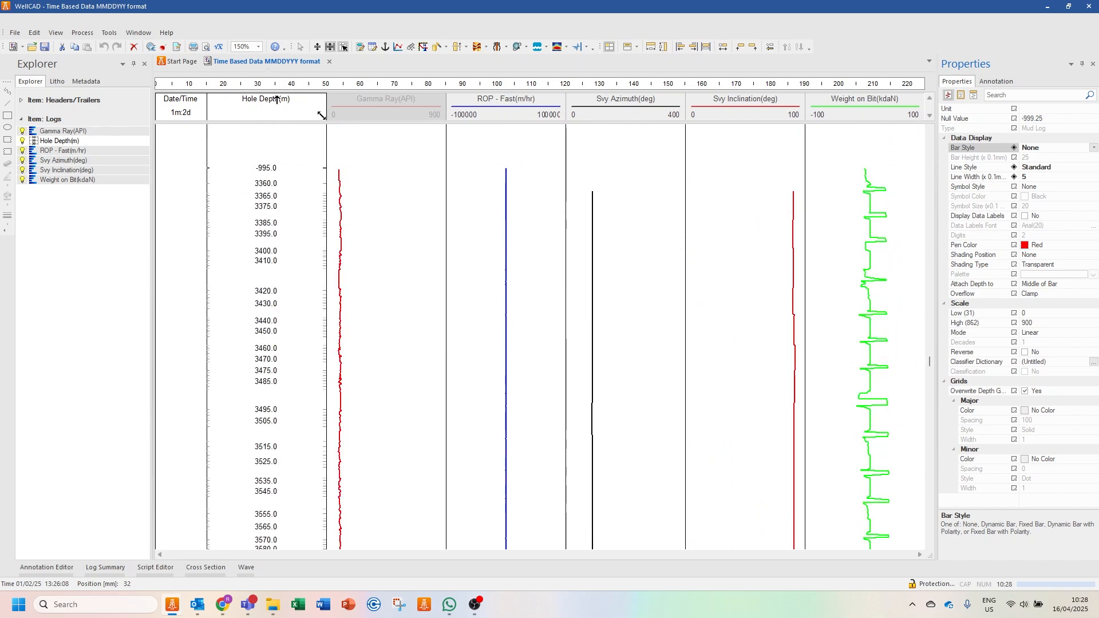
scroll(277, 211, down, 5)
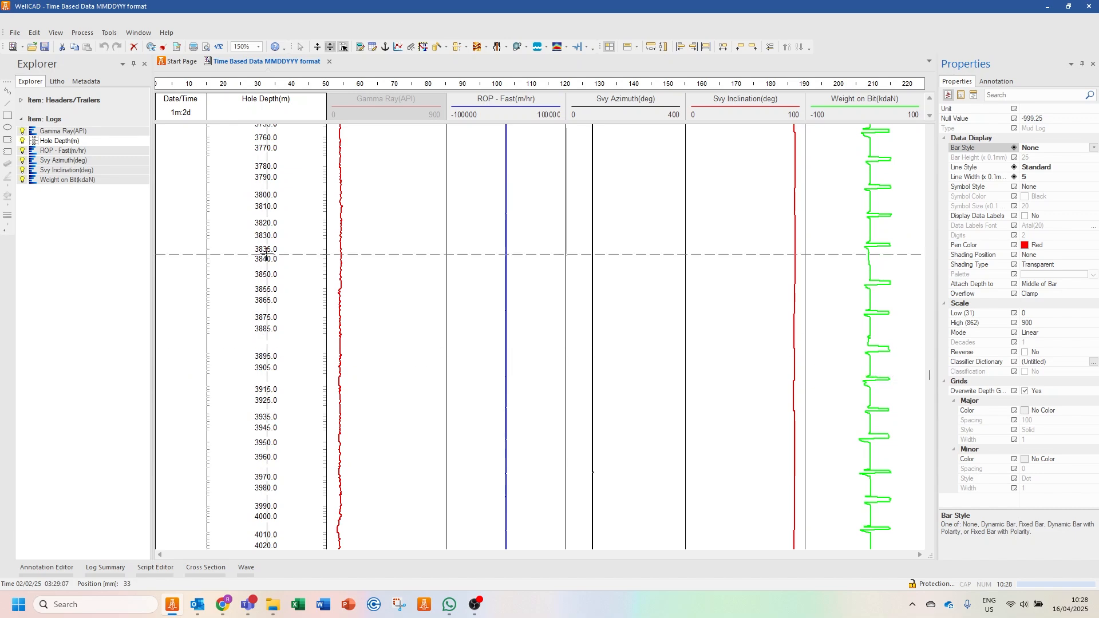
scroll(259, 346, down, 8)
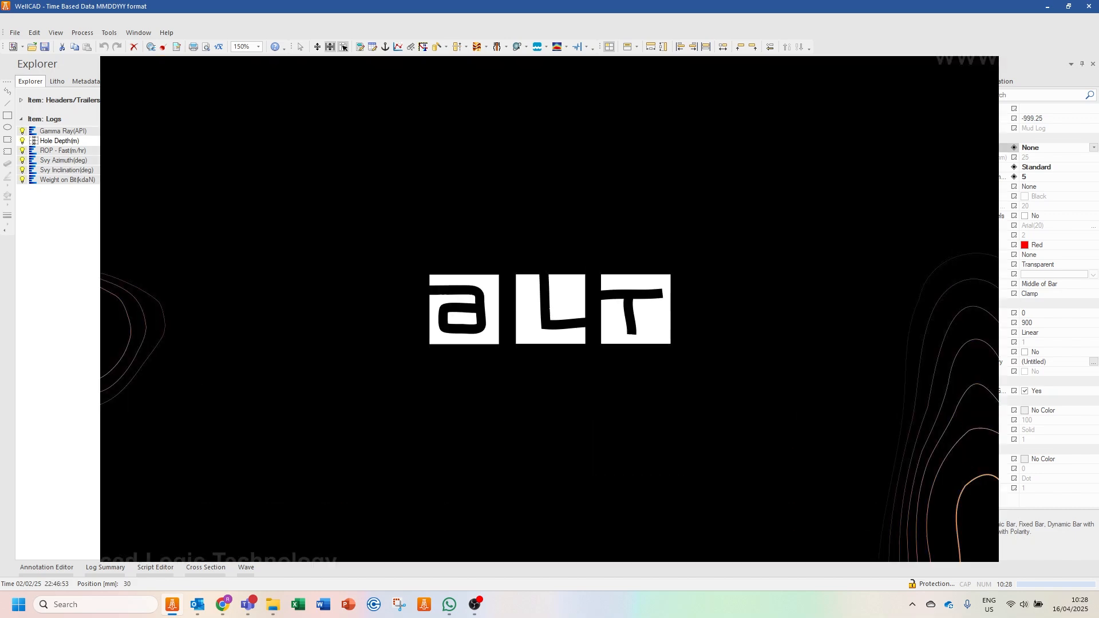